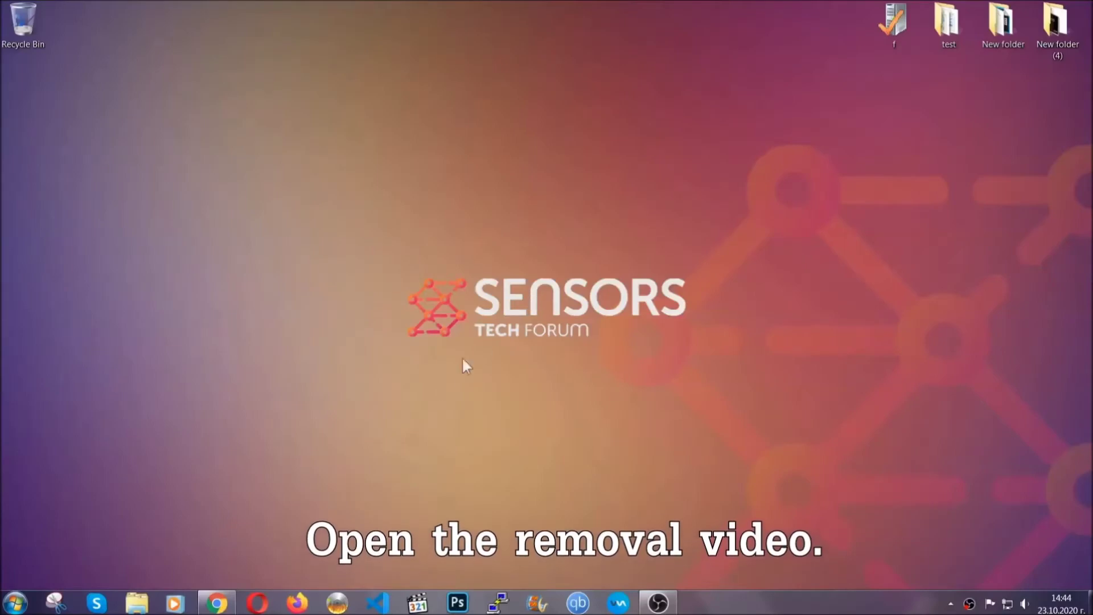
- Switch to Chrome and open the sensorstechforum.com link in the description of the ransomware removal video
click(216, 603)
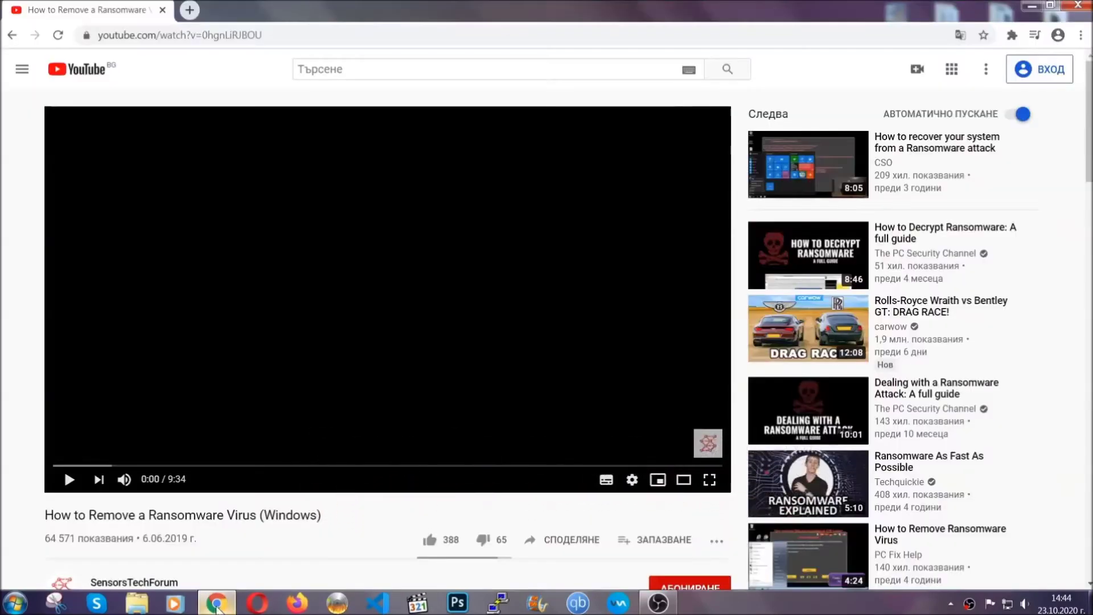
scroll(196, 461, down, 4)
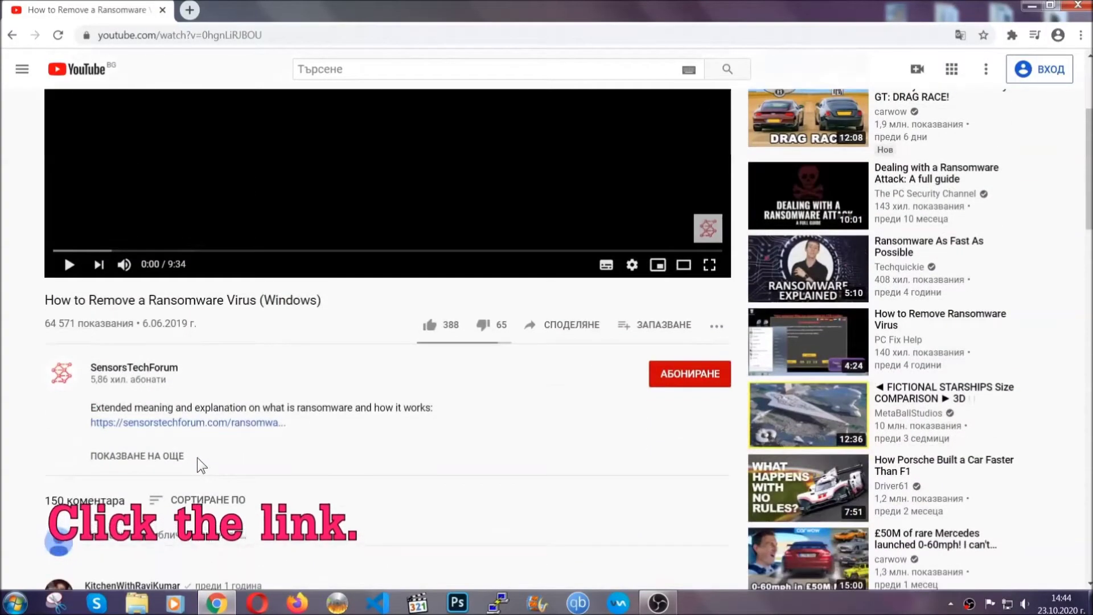
click(220, 426)
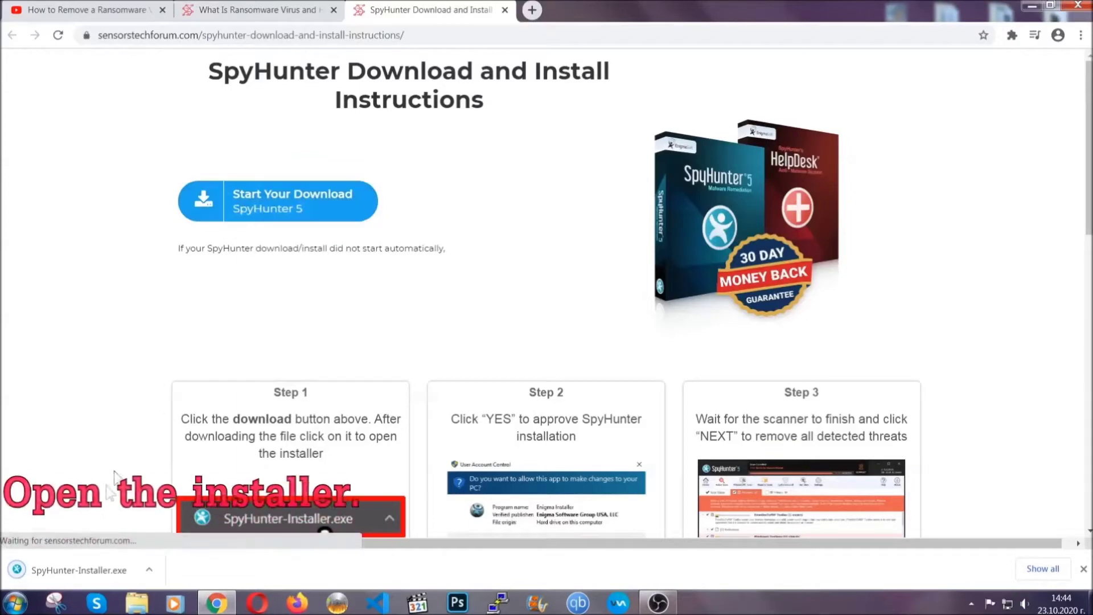
- Launch the downloaded SpyHunter-Installer.exe and choose English as the installer language
click(78, 568)
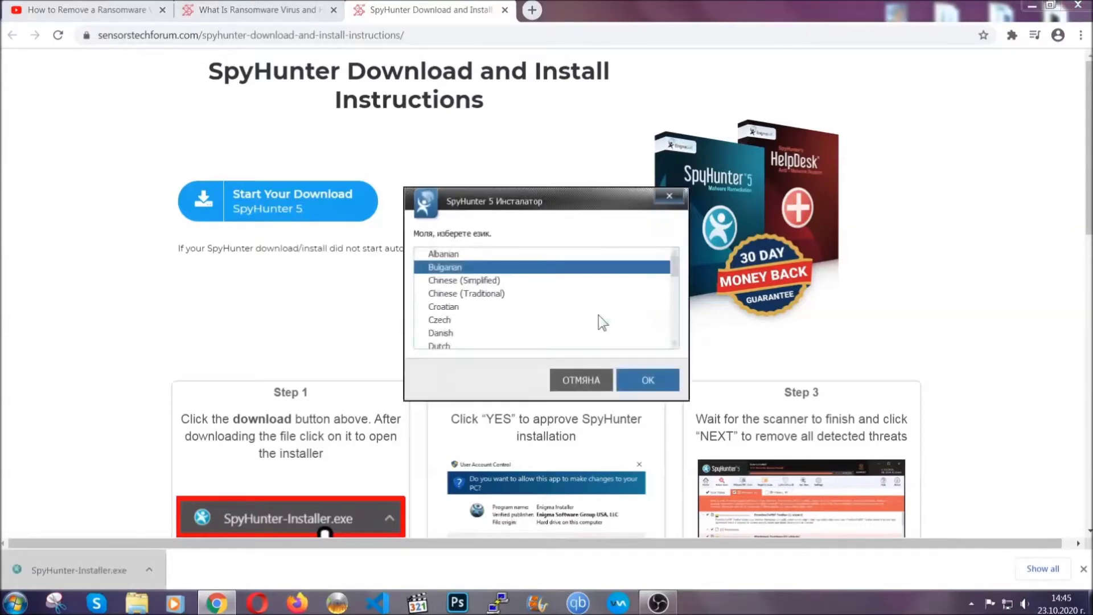
scroll(569, 316, down, 2)
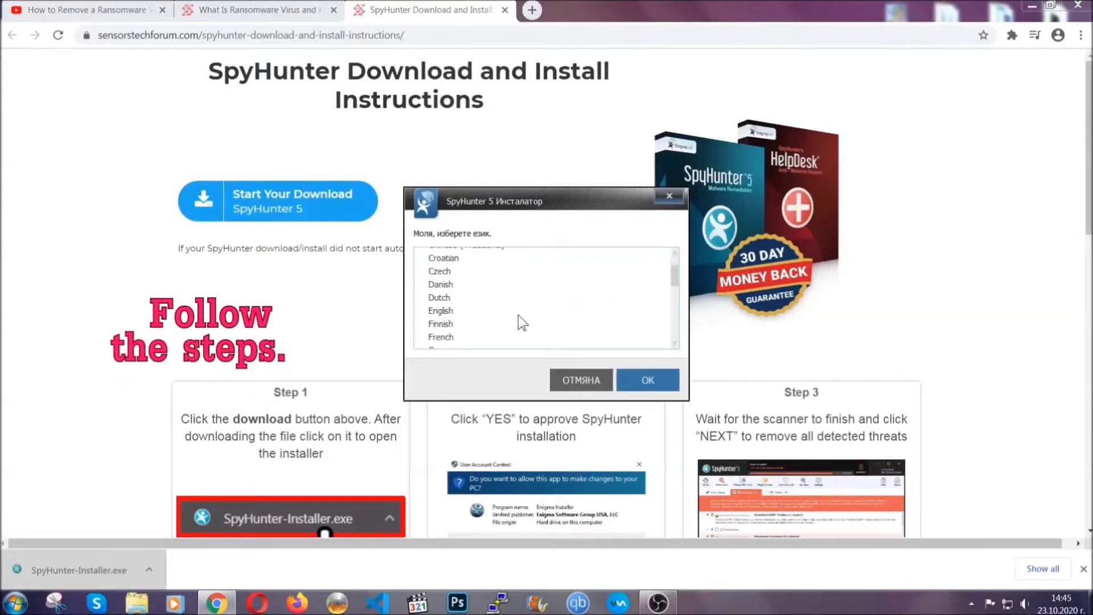
click(515, 312)
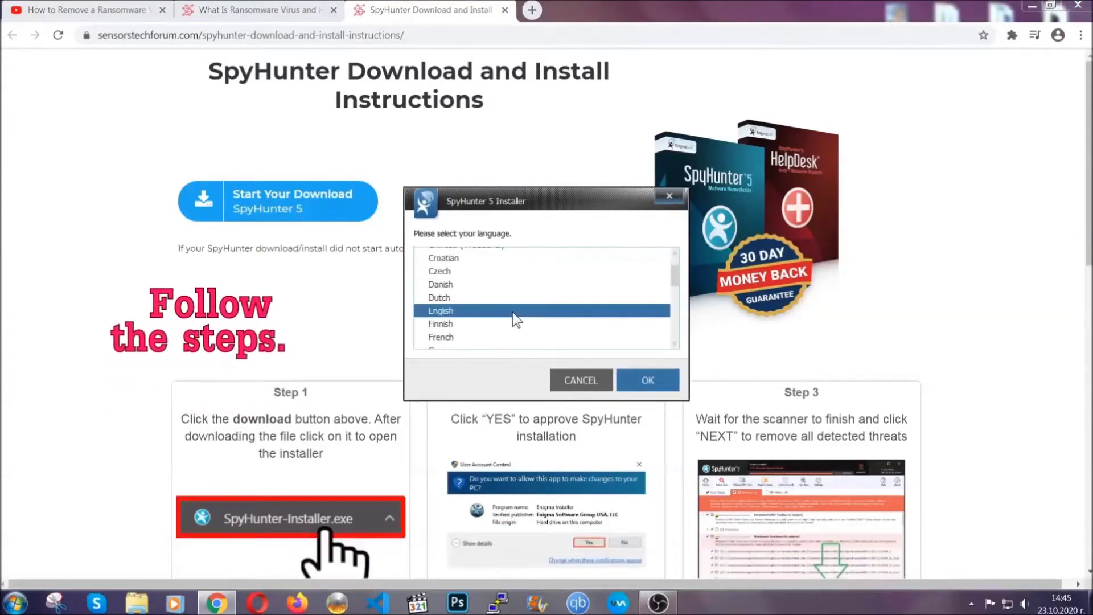
click(638, 379)
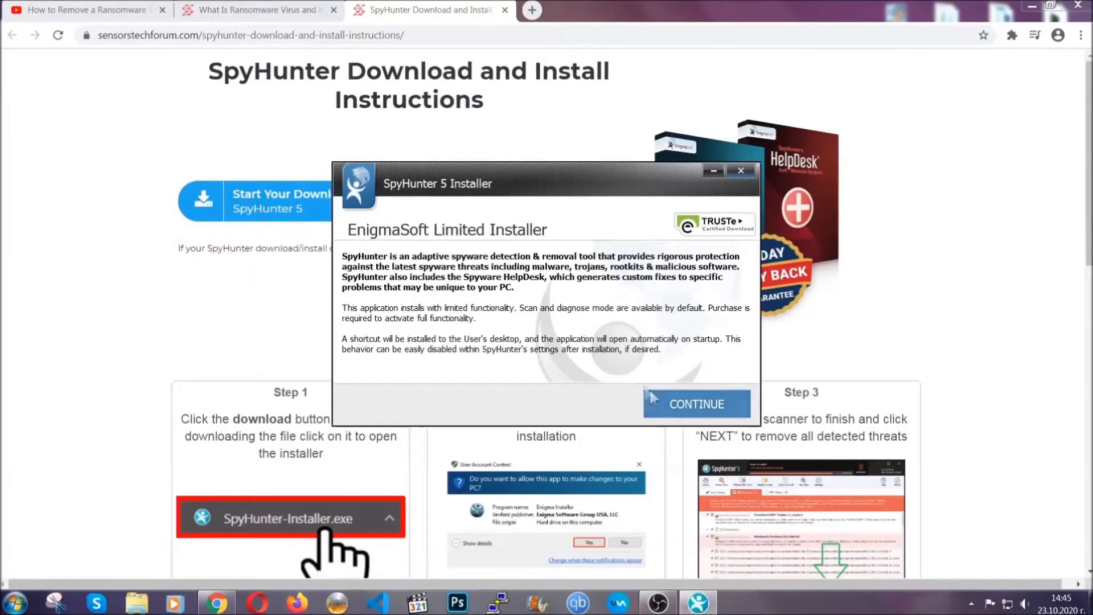
- Accept the EULA and Privacy Policy, install SpyHunter 5 and finish the setup
click(655, 398)
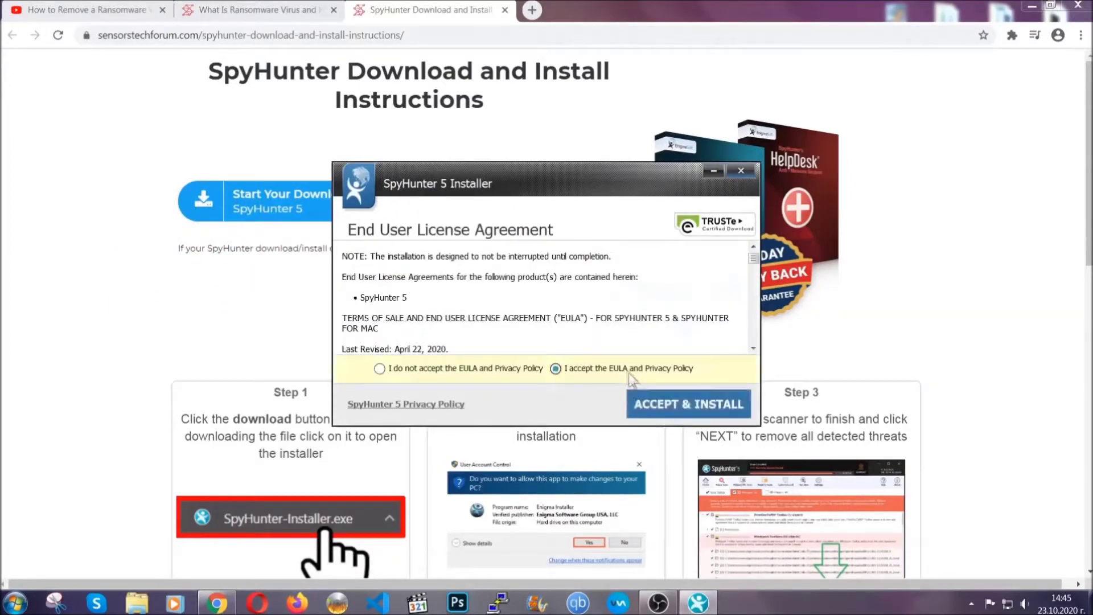
click(653, 404)
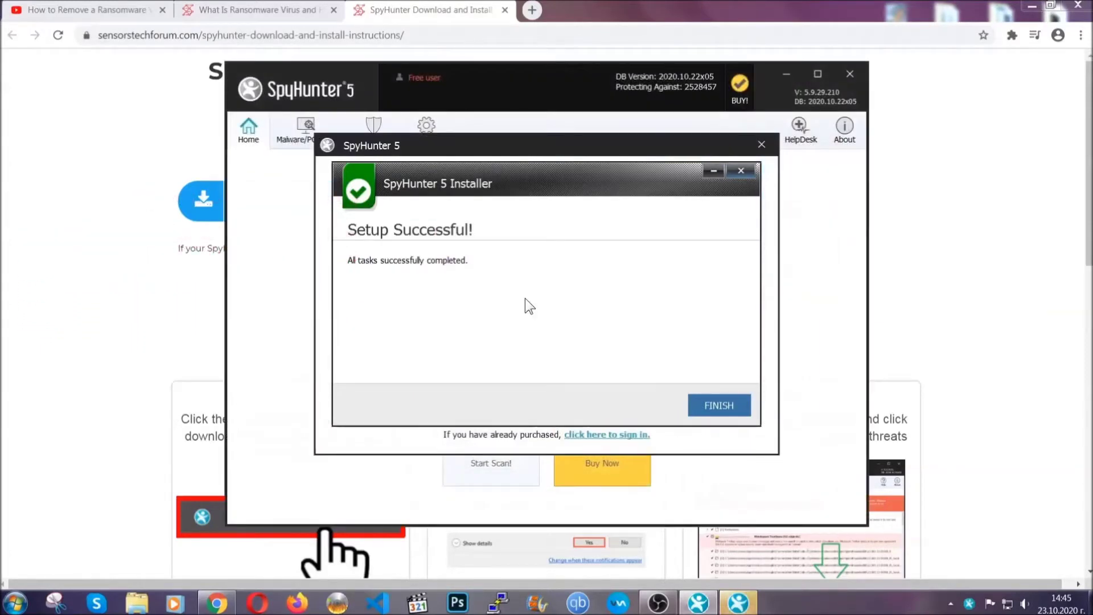
click(700, 406)
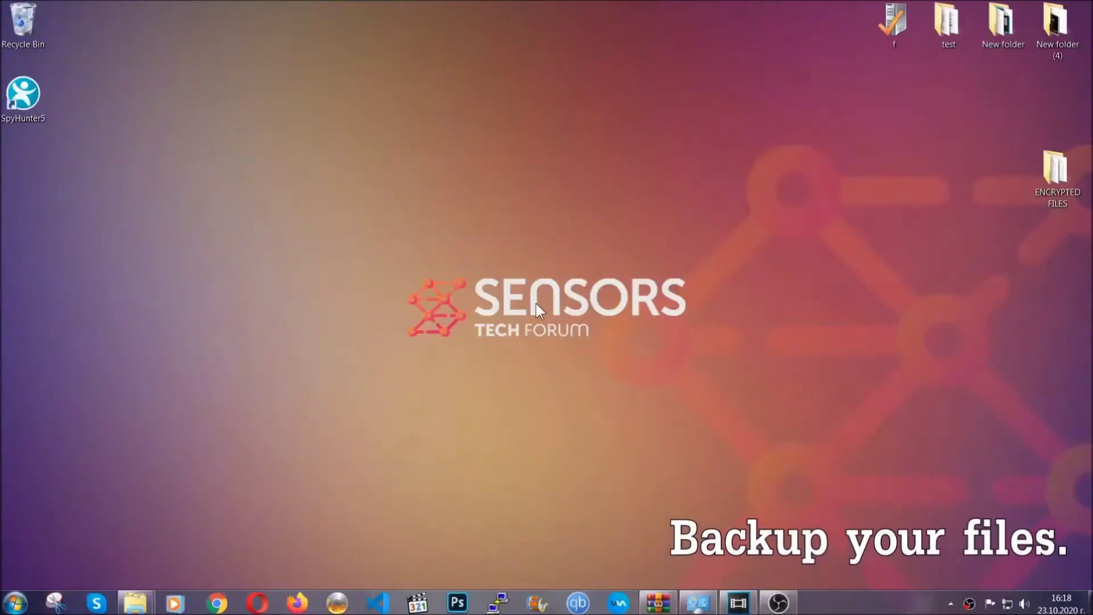
- Copy all the files in the desktop folder ENCRYPTED FILES and minimize its window
double_click(1050, 175)
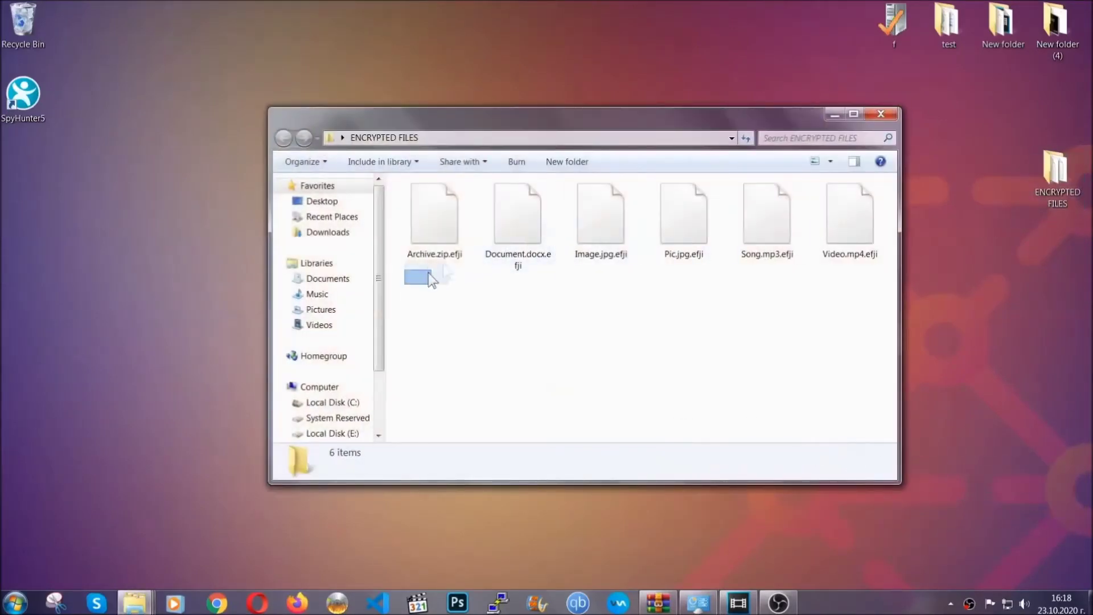
drag(430, 279, 855, 202)
right_click(855, 202)
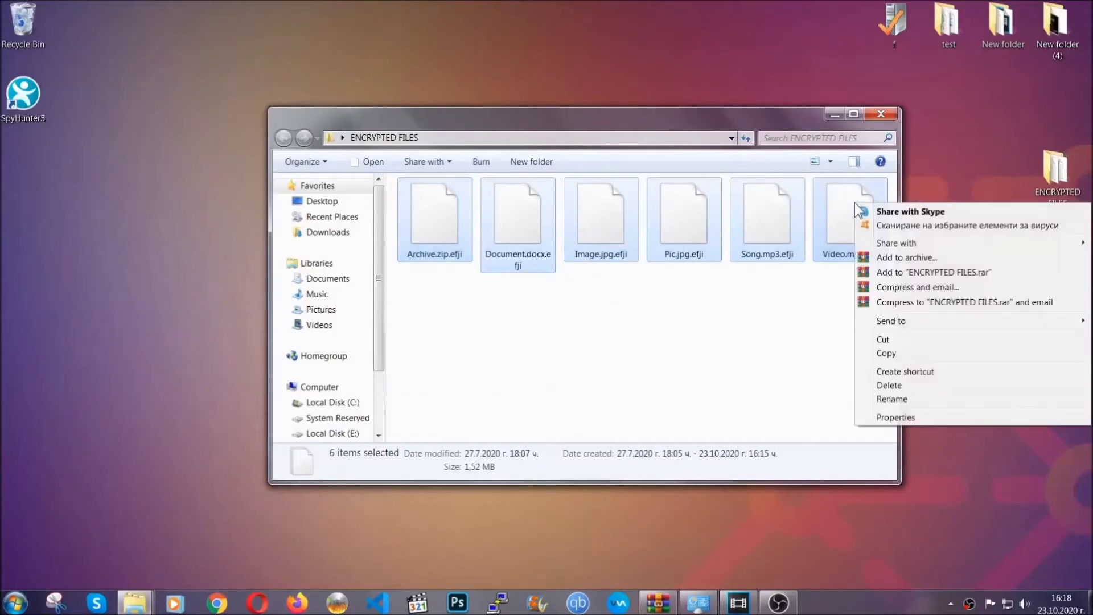
click(886, 353)
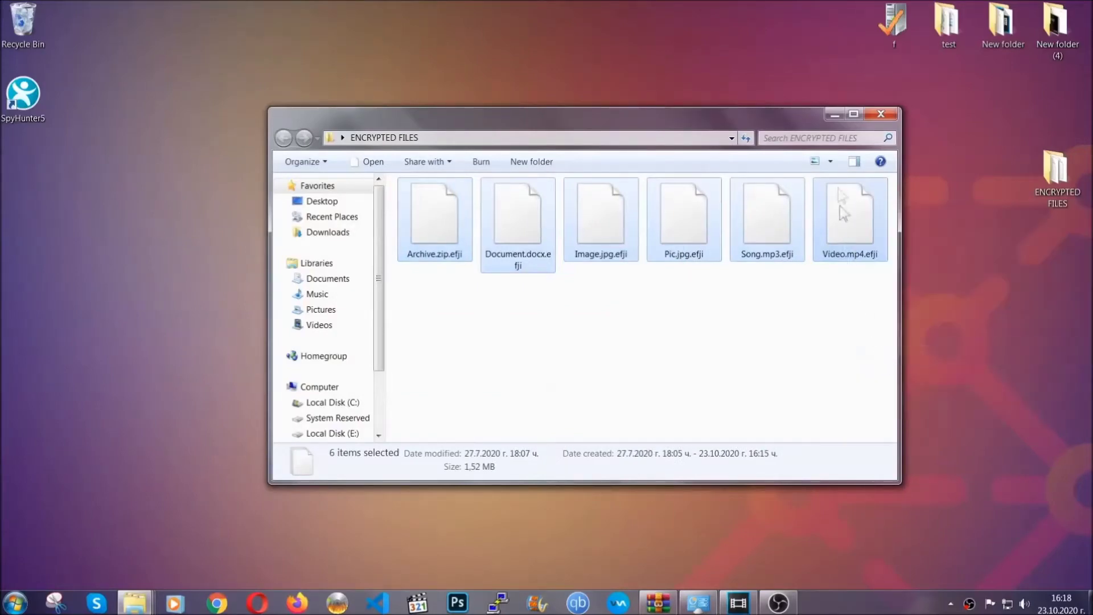
click(835, 115)
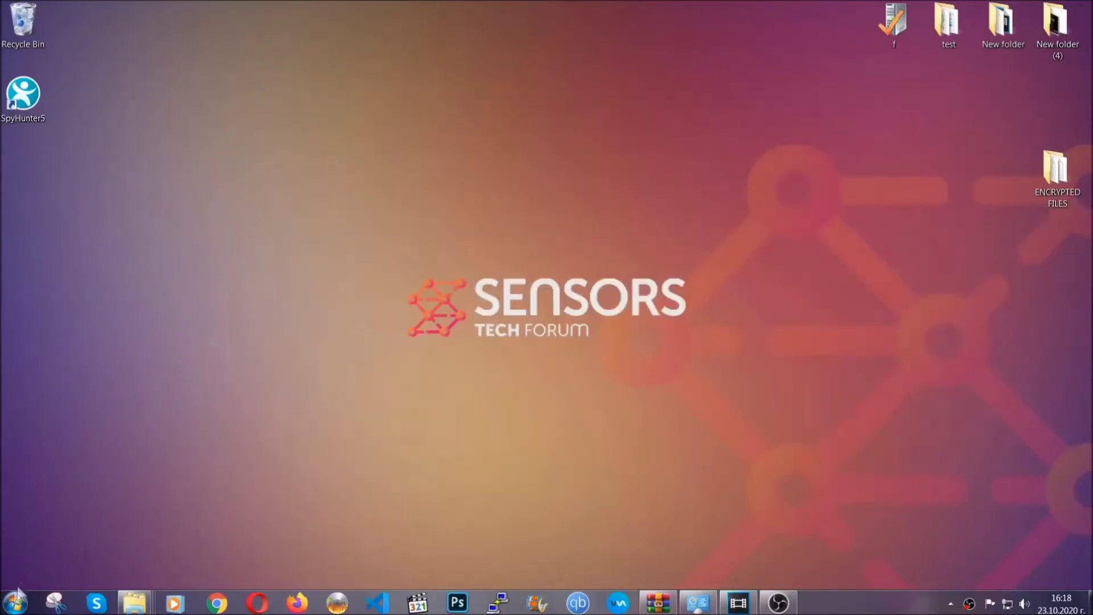
- Paste the copied encrypted files into FLASH DRIVE (H:) as a backup and close the window
click(14, 604)
click(208, 426)
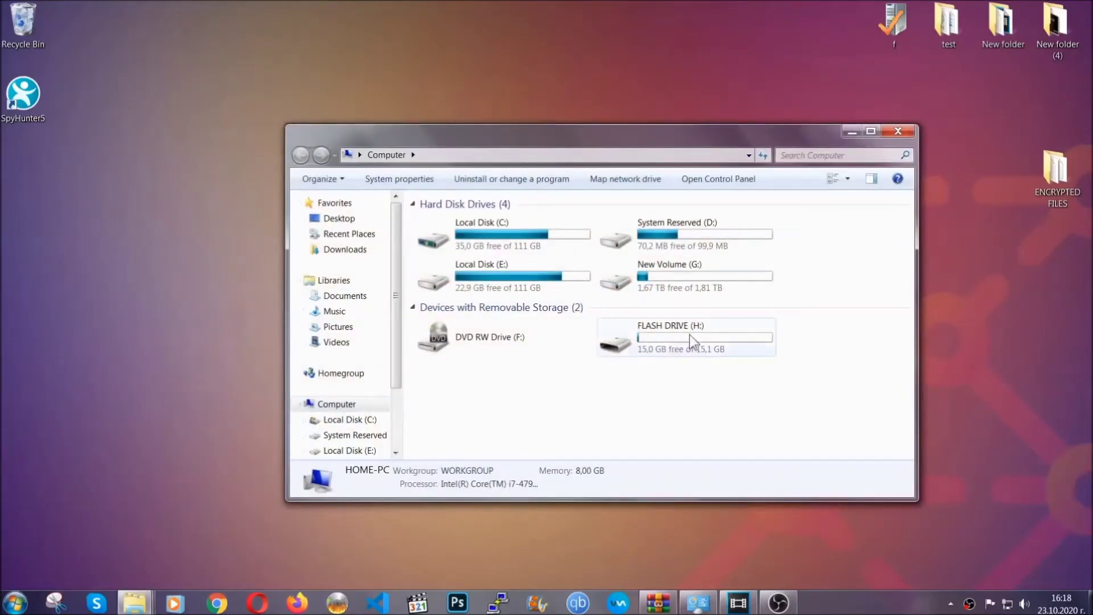
double_click(689, 335)
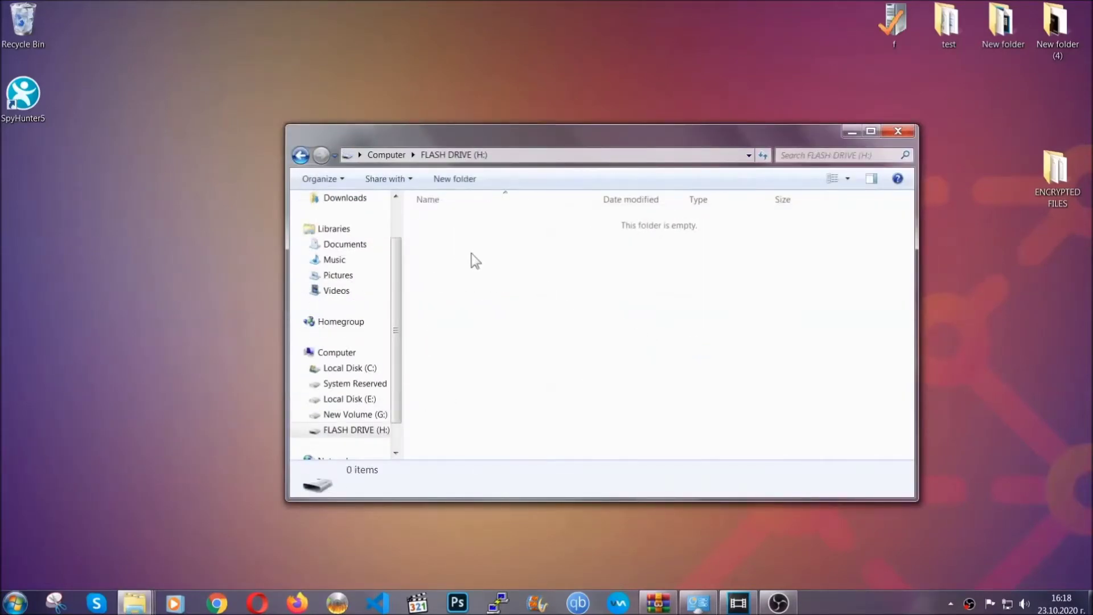
right_click(471, 253)
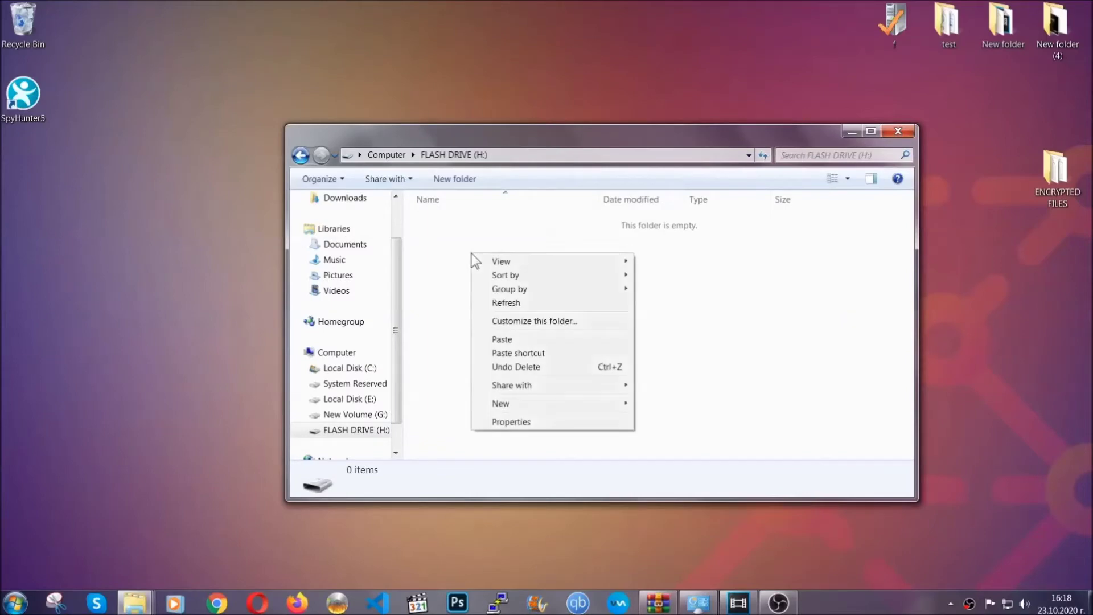
click(498, 339)
click(498, 341)
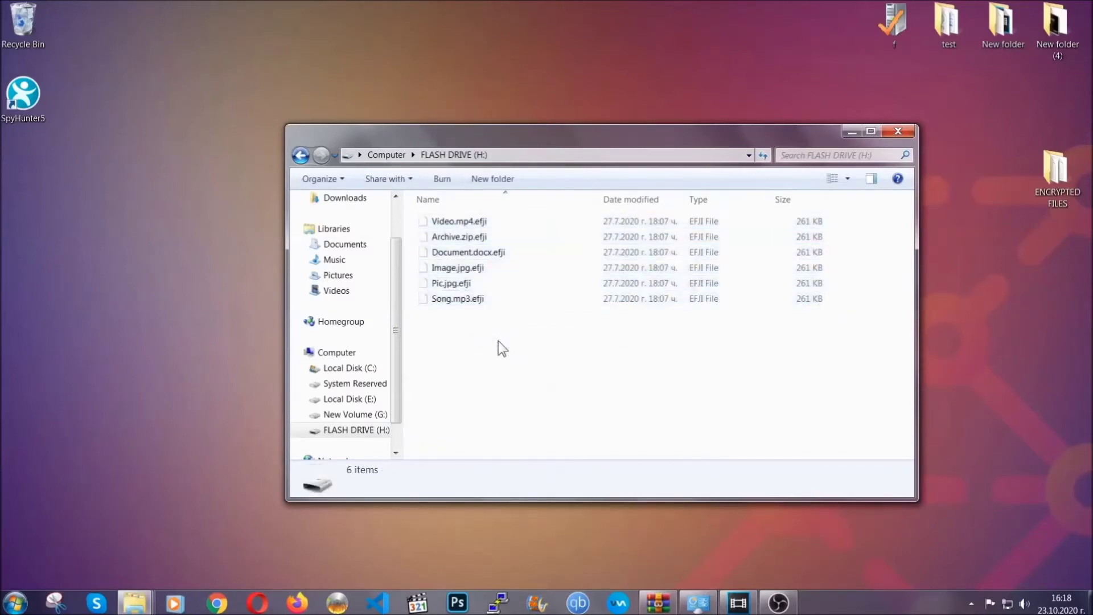
click(898, 132)
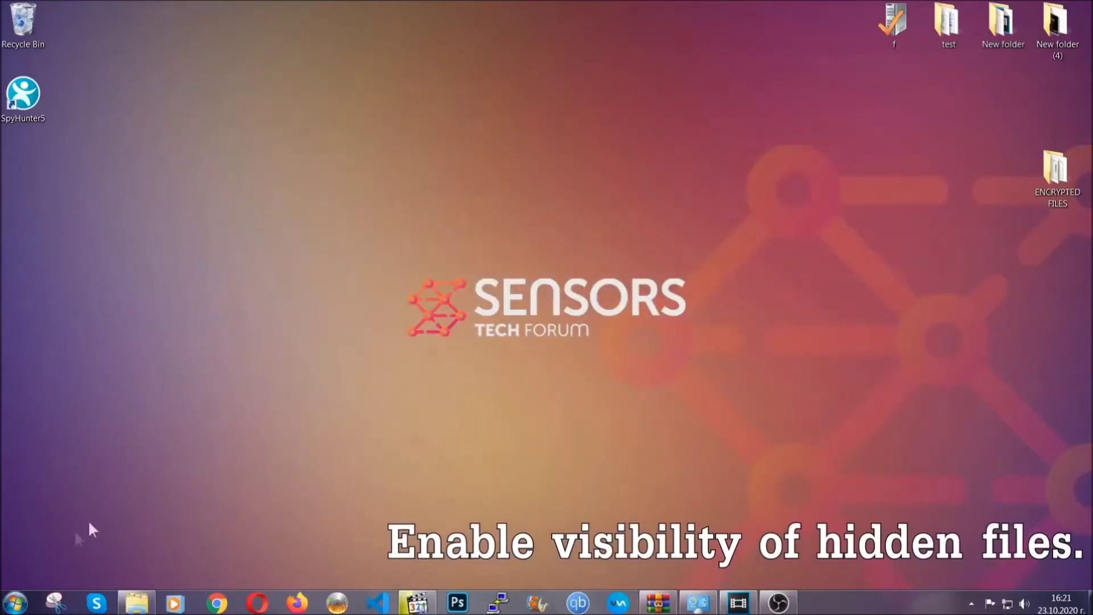
- Search Windows for "show hidden files and folders" and apply the "Show hidden files, folders, and drives" option in Folder Options
click(14, 602)
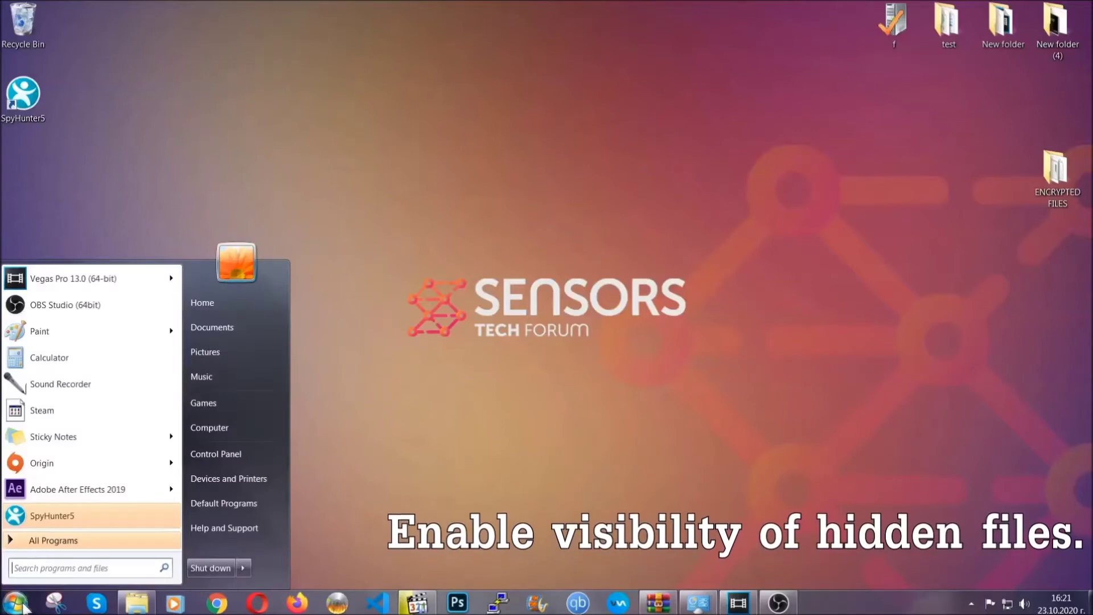
click(47, 557)
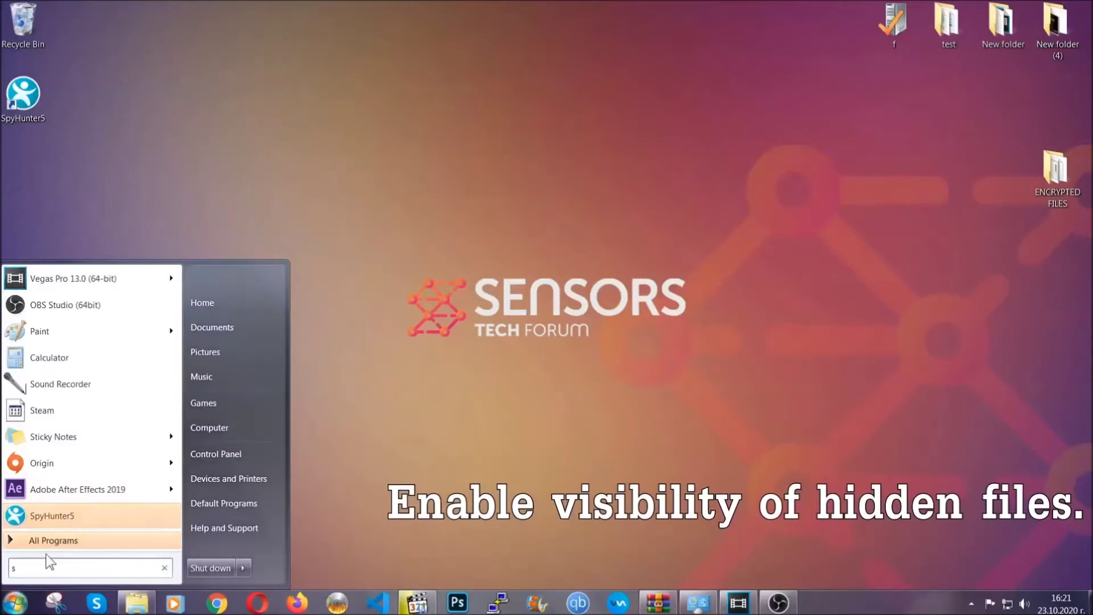
text(showh)
key(BackSpace)
text(hidden f)
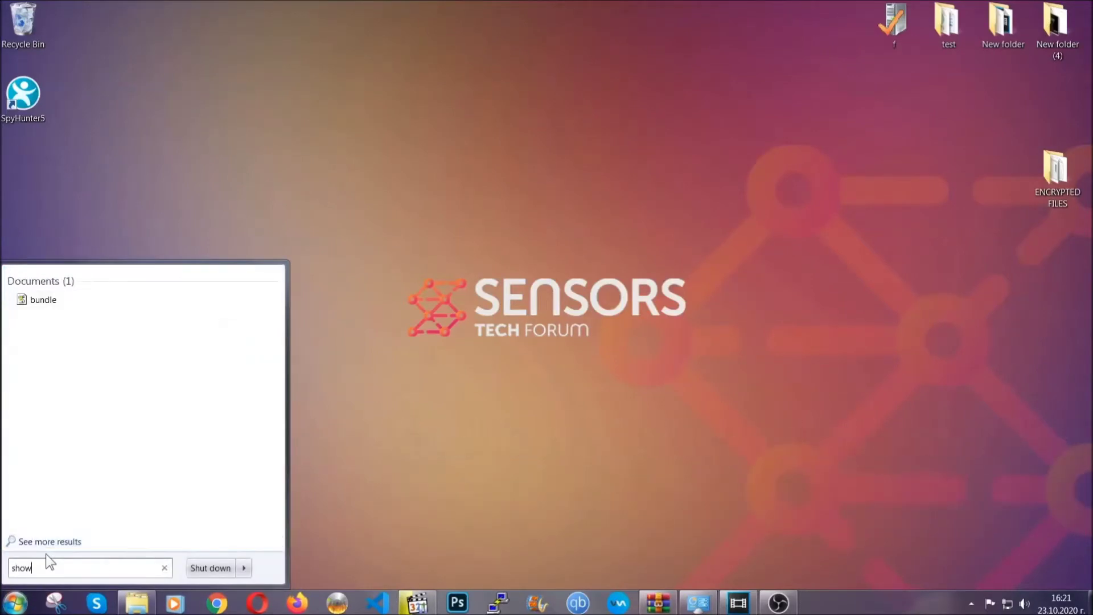
text(iles and folders)
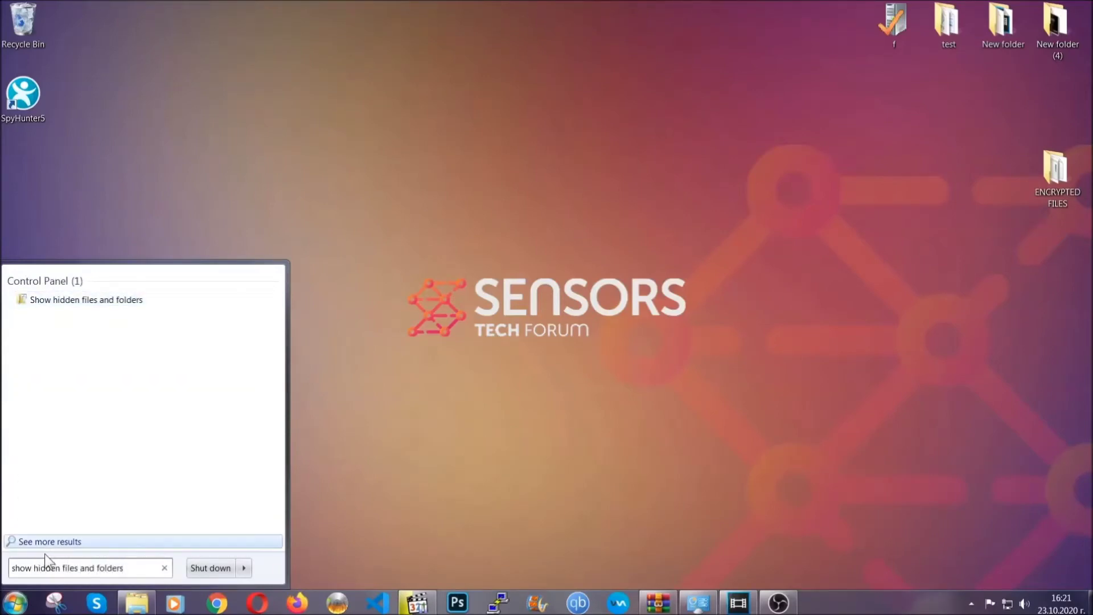
click(129, 301)
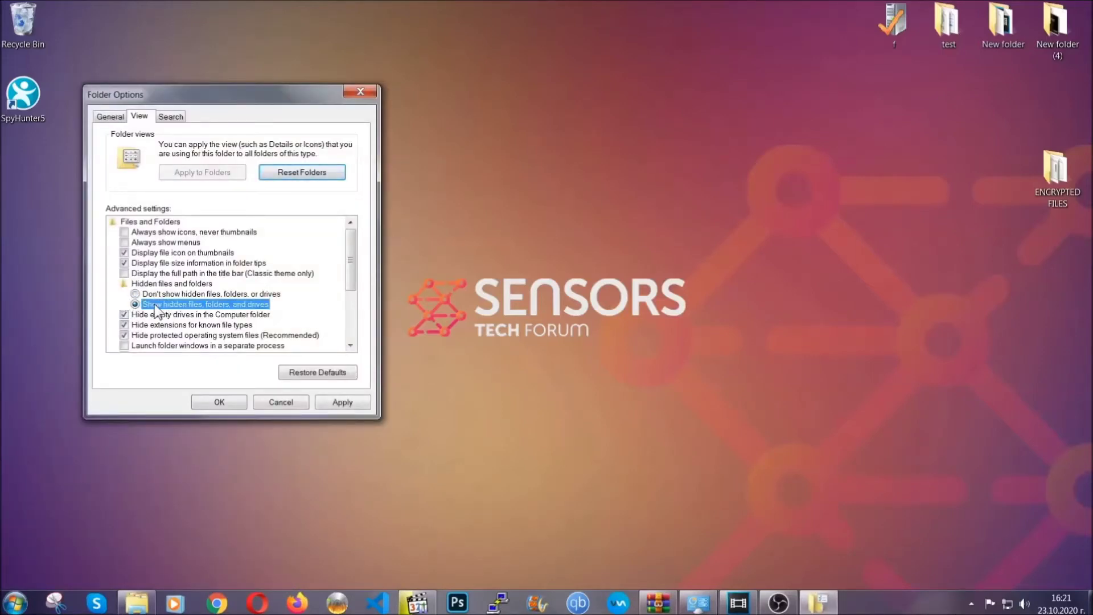
click(340, 403)
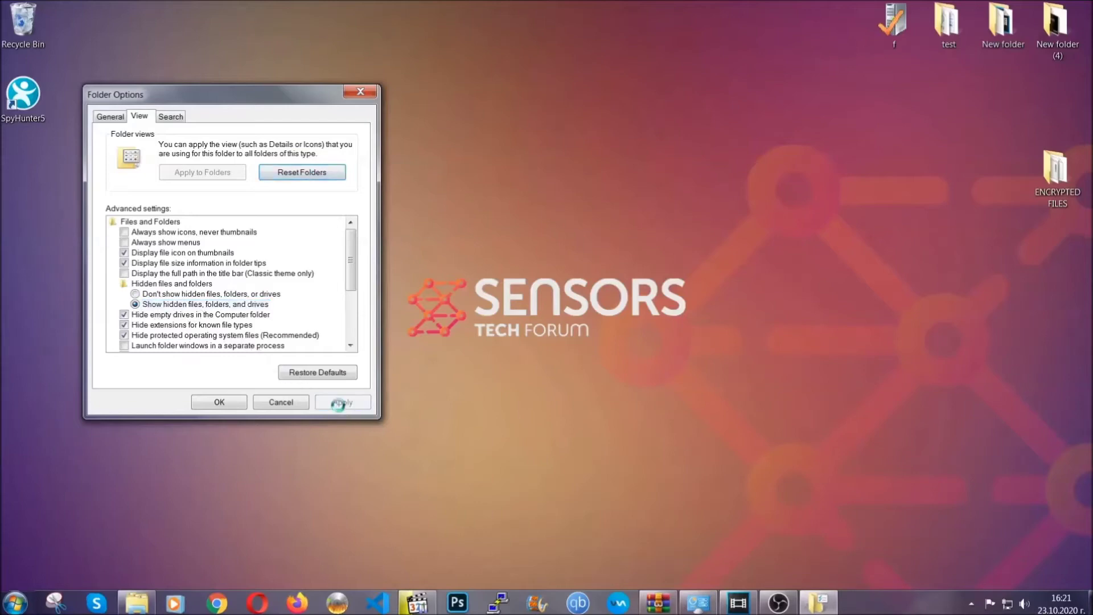
click(218, 402)
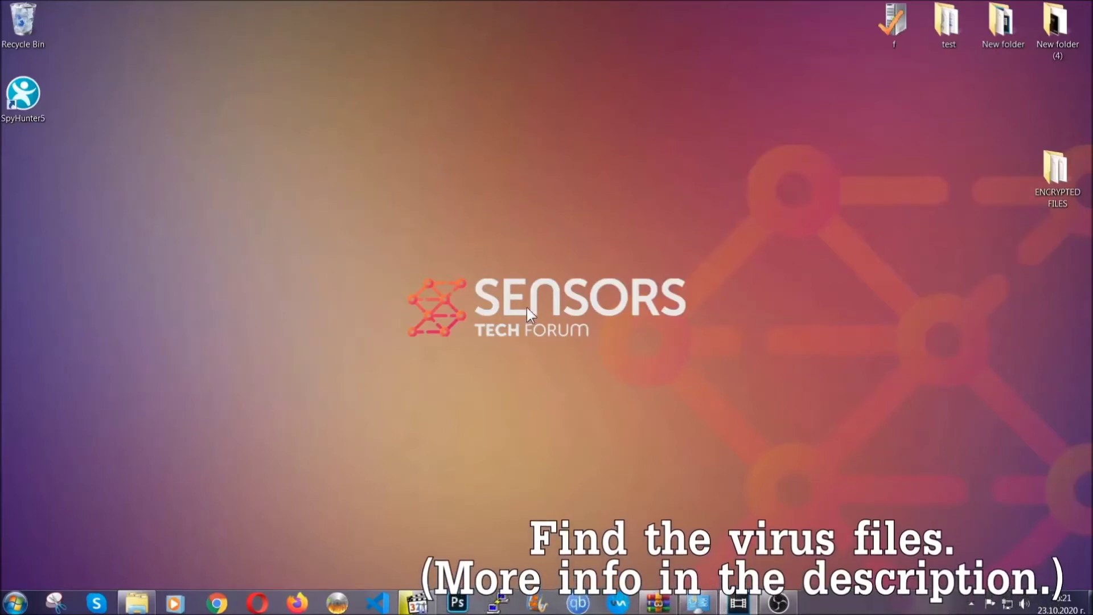
- Search the whole computer for "fileextension:exe Example Virus Name" and select the matching application file
click(15, 602)
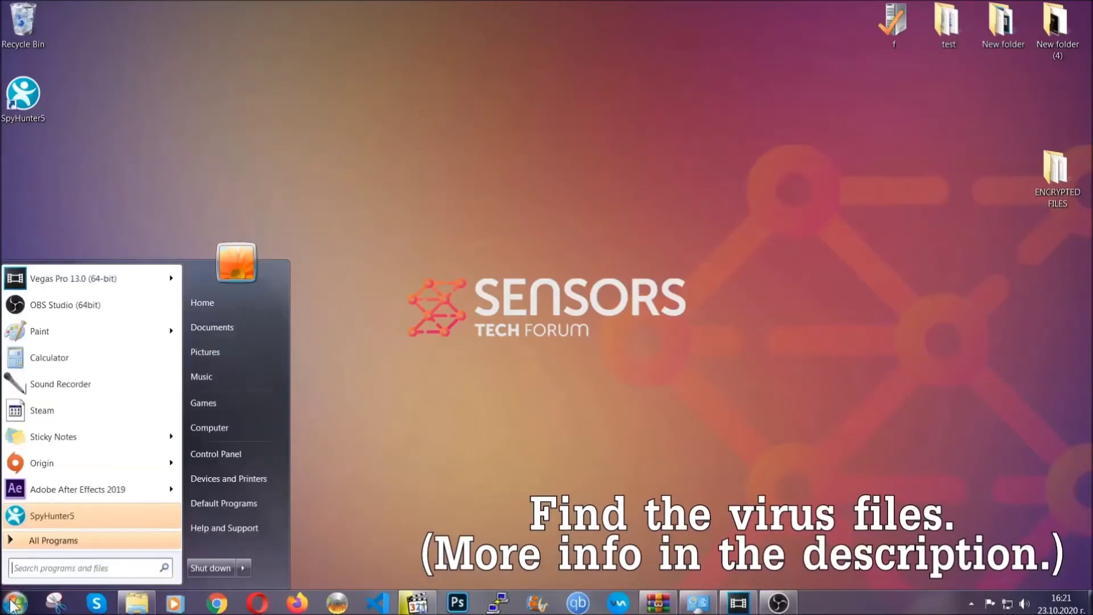
click(224, 426)
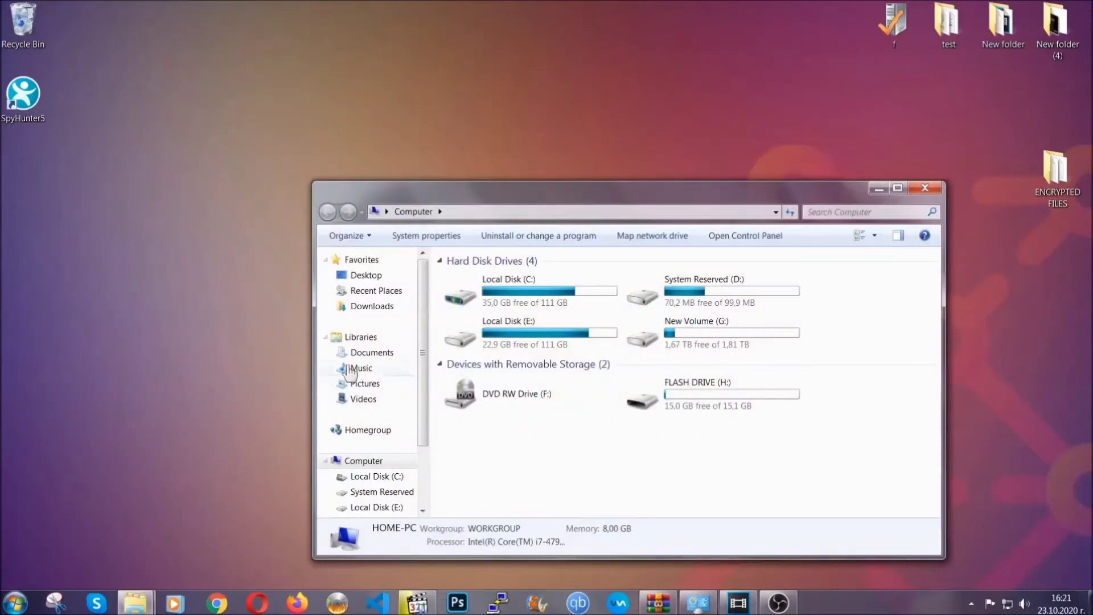
drag(595, 200, 521, 152)
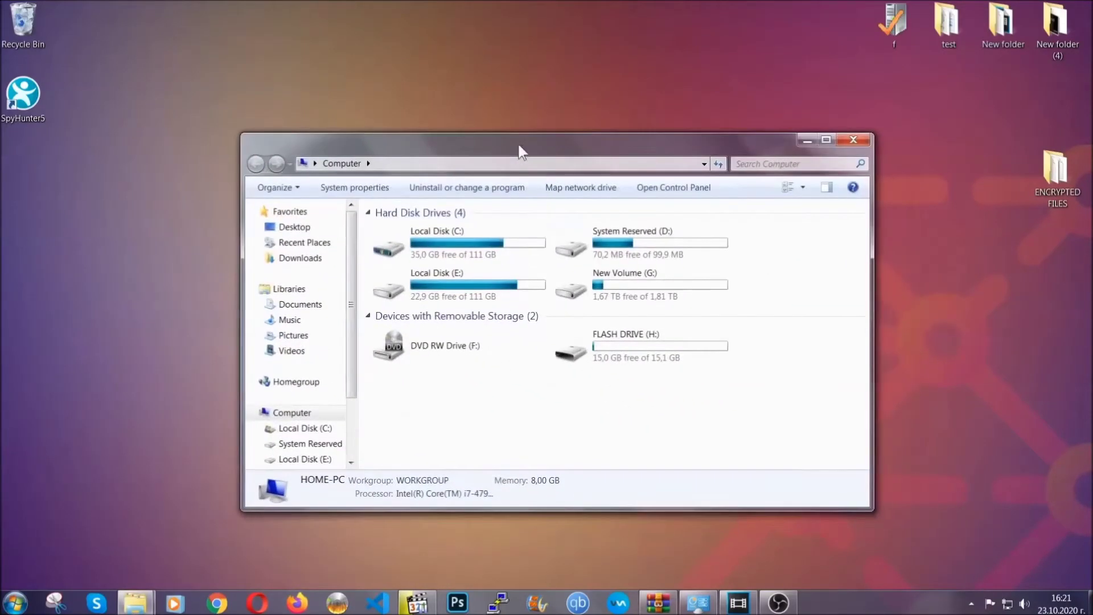
click(746, 163)
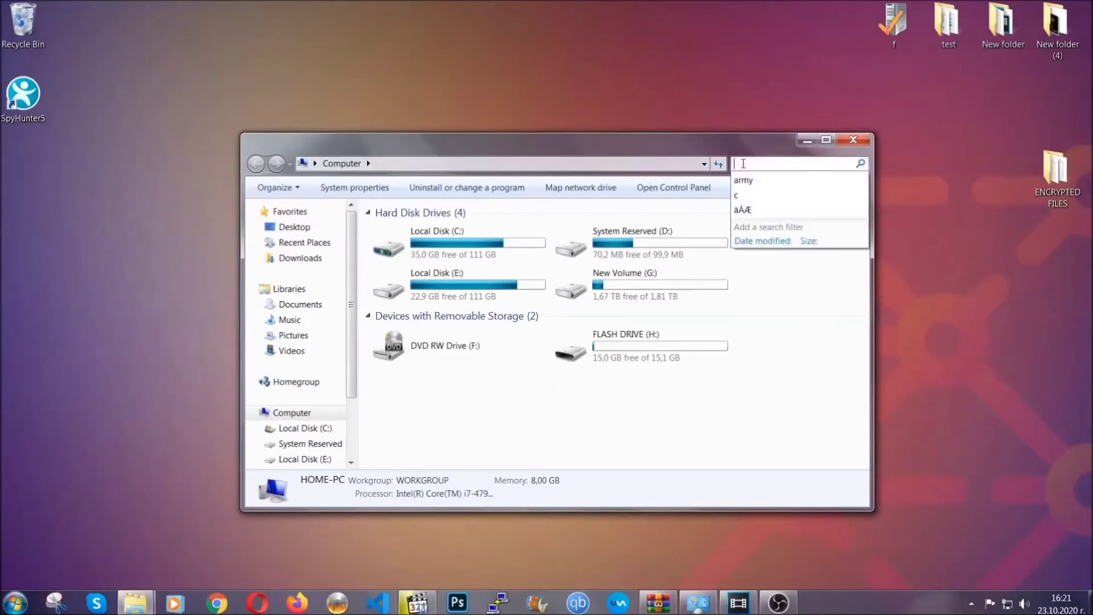
text(file)
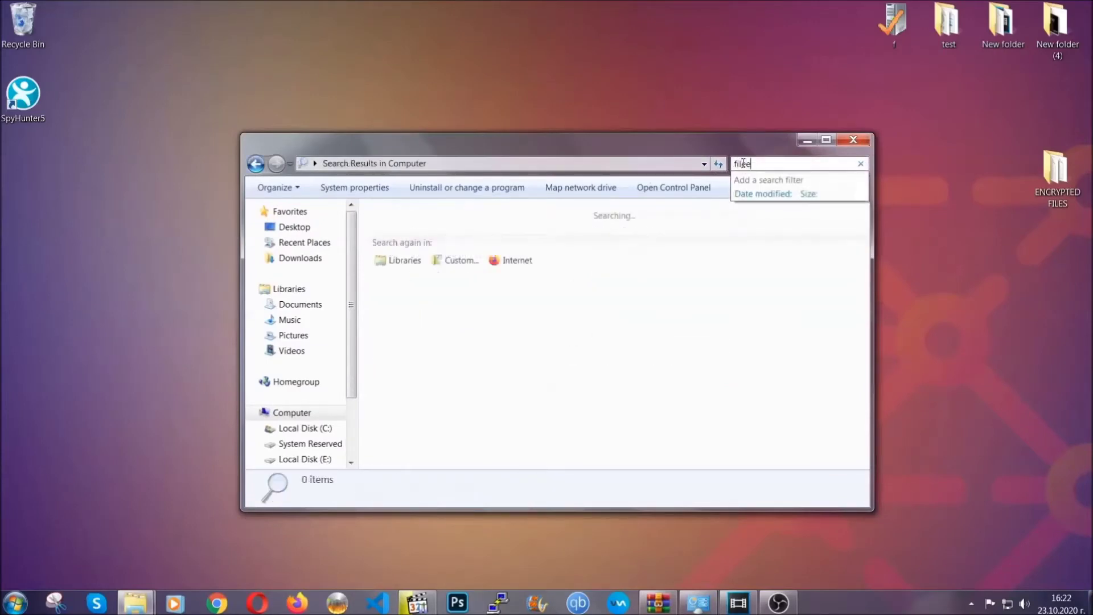
text(extension:exe )
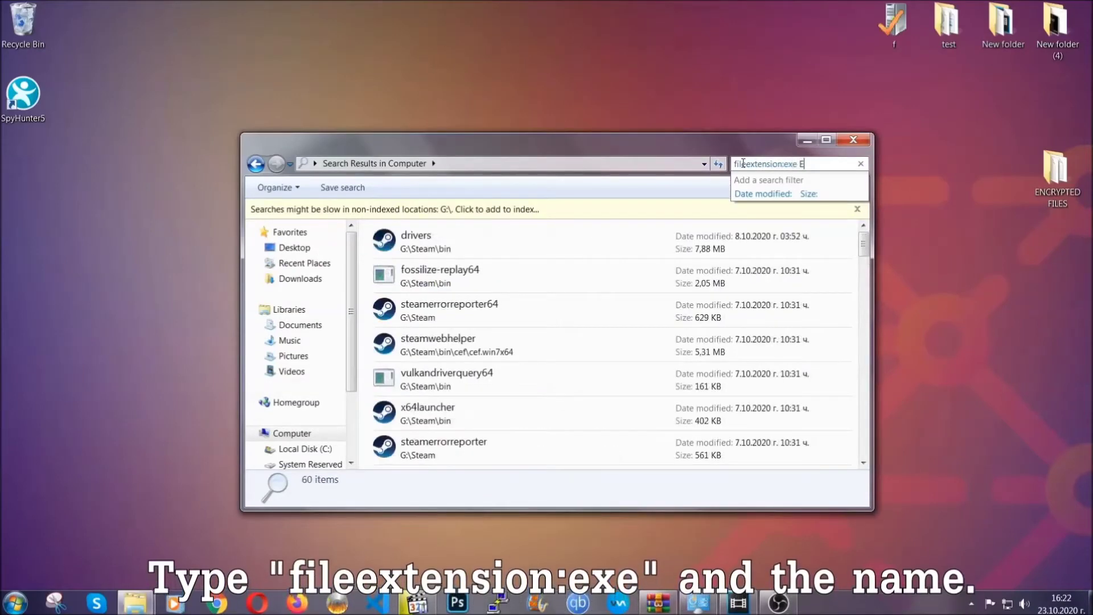
text(Example Virus Name)
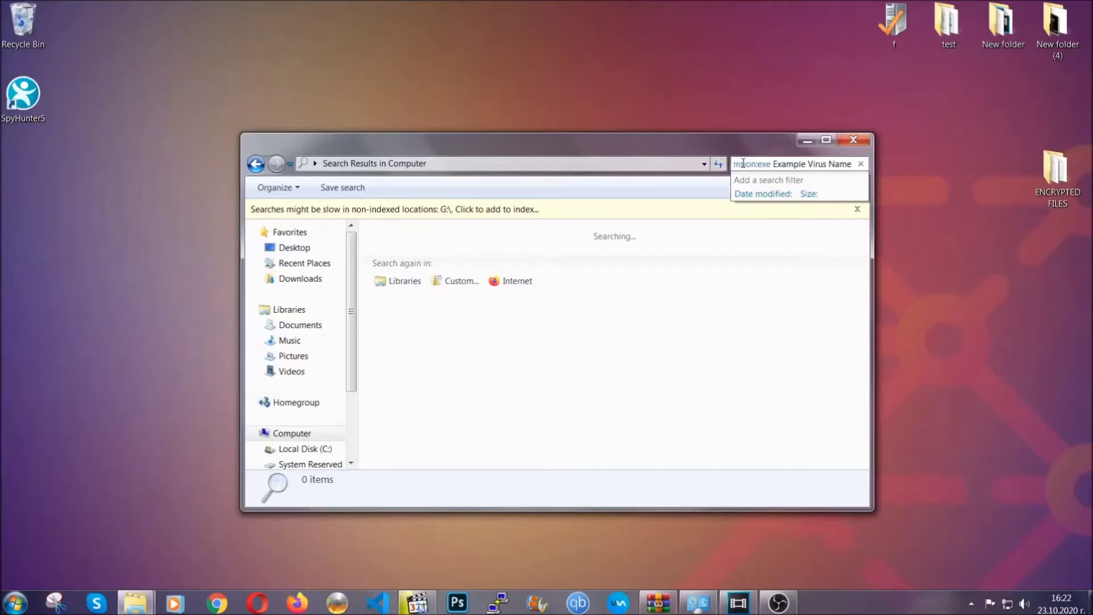
key(Return)
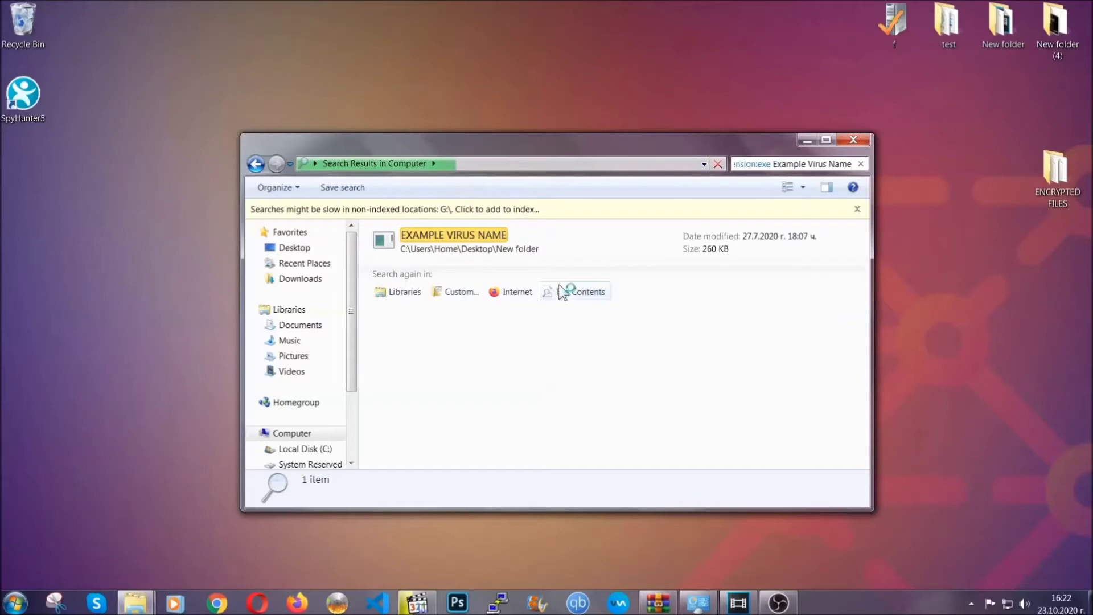
click(477, 232)
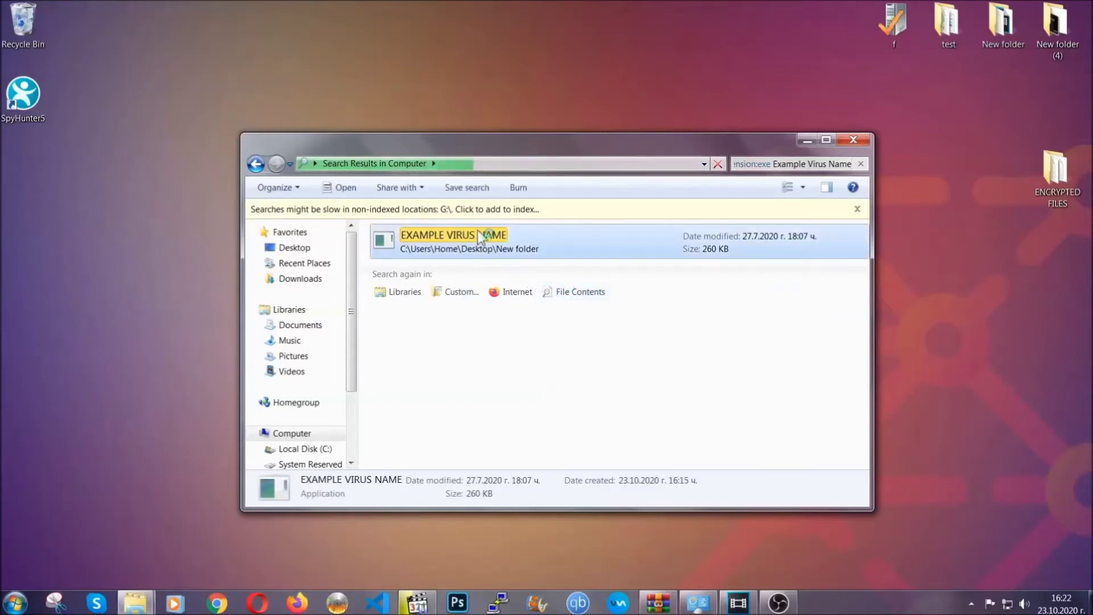
- Delete the EXAMPLE VIRUS NAME application to the Recycle Bin and close the search results window
right_click(481, 235)
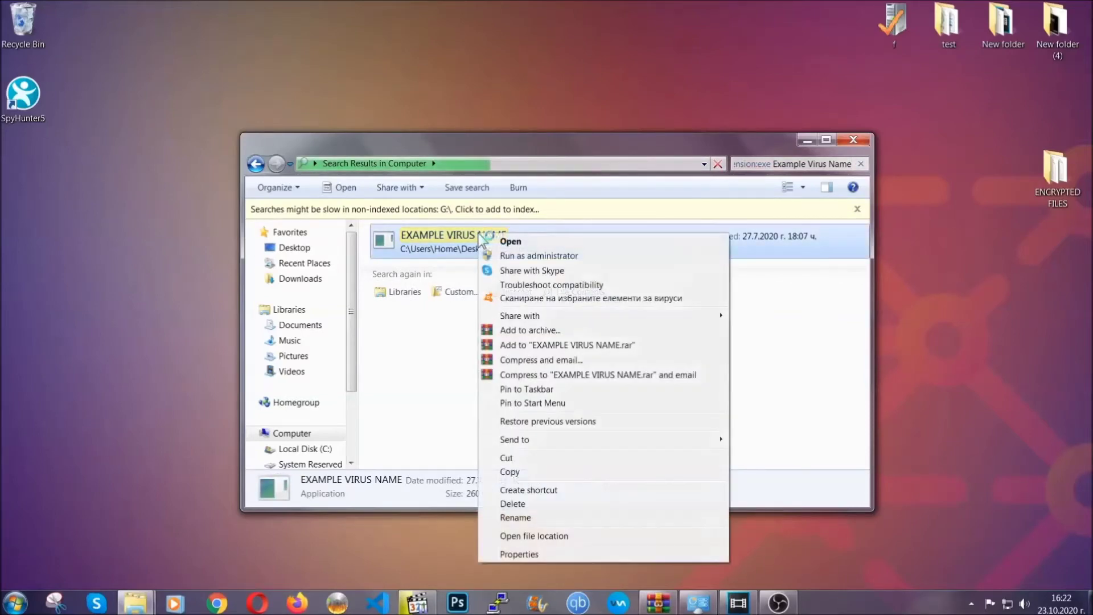
click(527, 504)
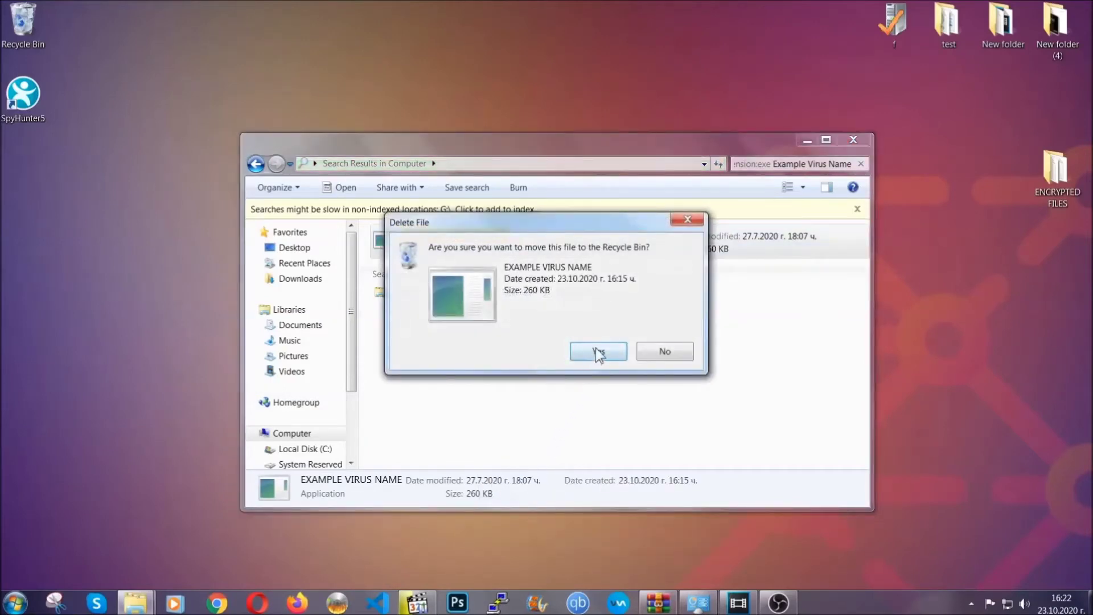
click(596, 349)
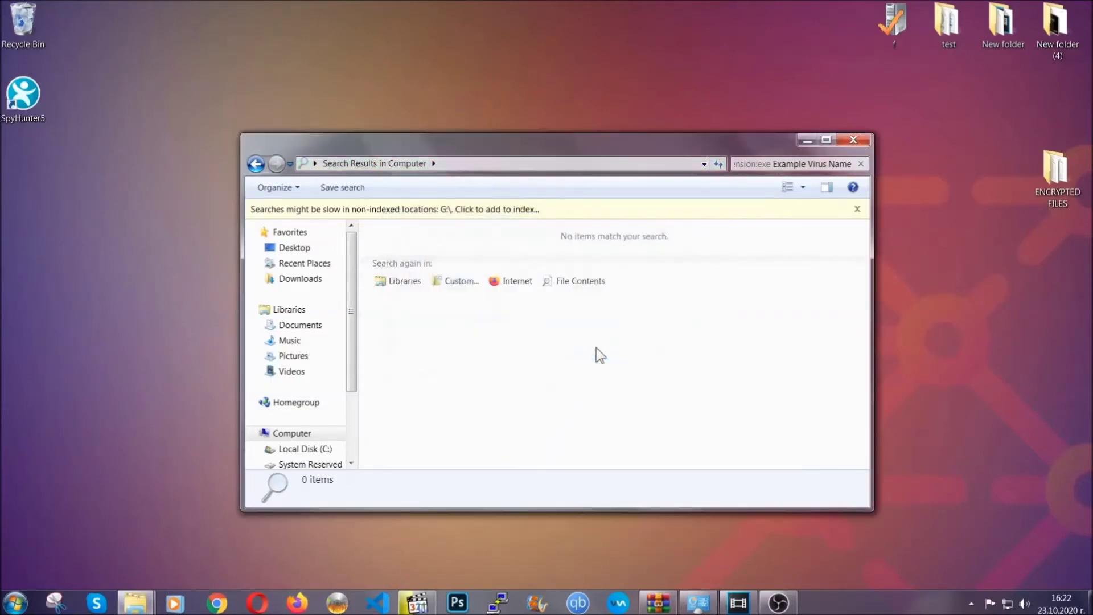
click(853, 139)
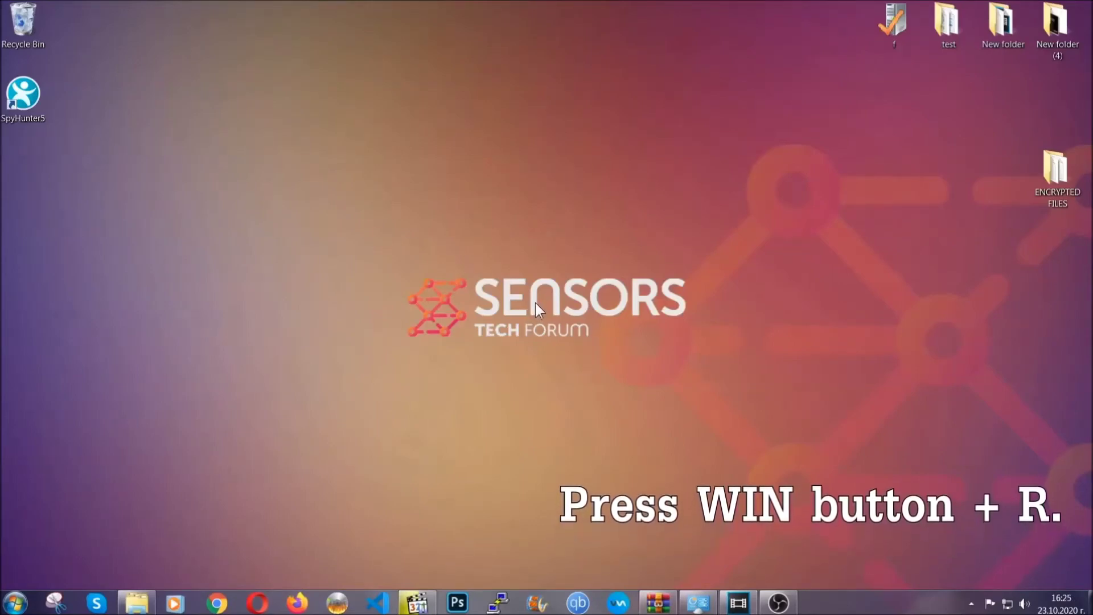
- Launch the Registry Editor by running REGEDIT from the Windows Run dialog
key(super+r)
click(112, 514)
drag(111, 516, 14, 514)
text(REGEDIT)
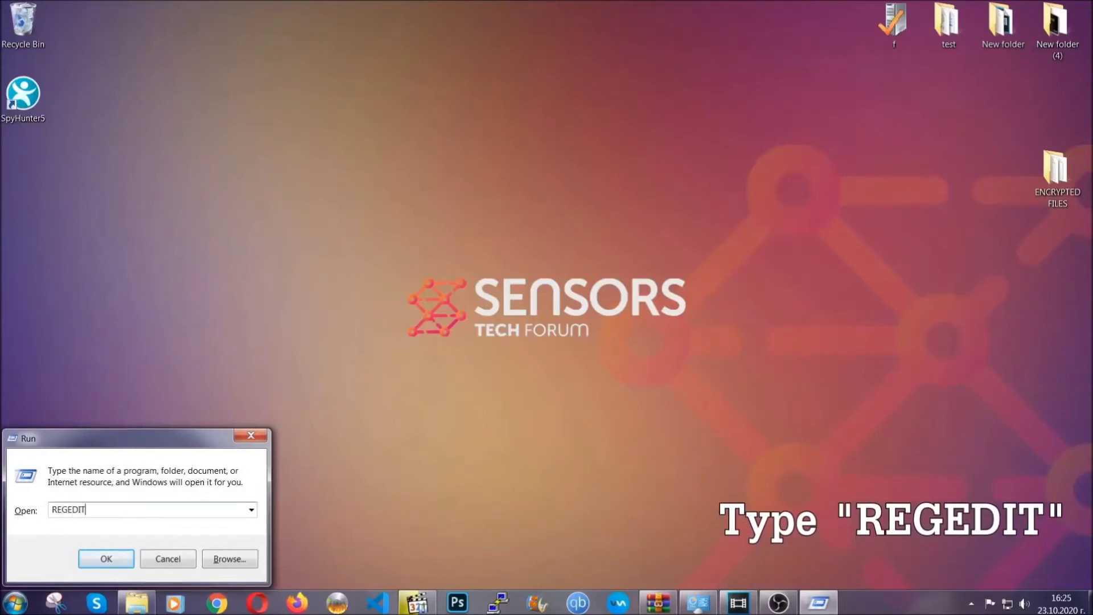
click(94, 557)
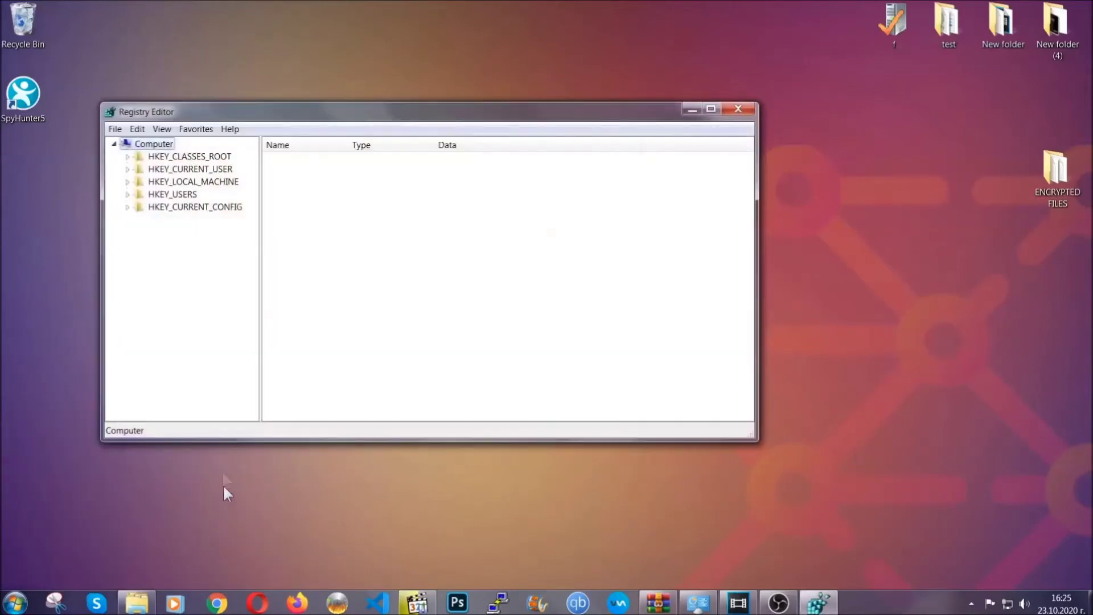
- Export the entire registry to the Desktop as a registration file named BACKUP
click(115, 129)
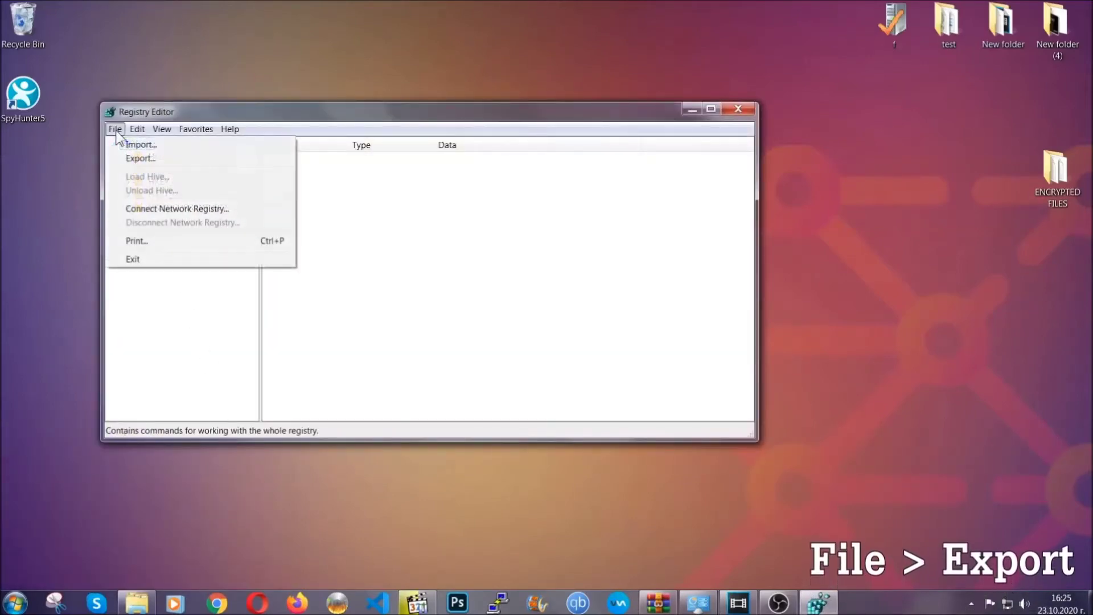
click(142, 158)
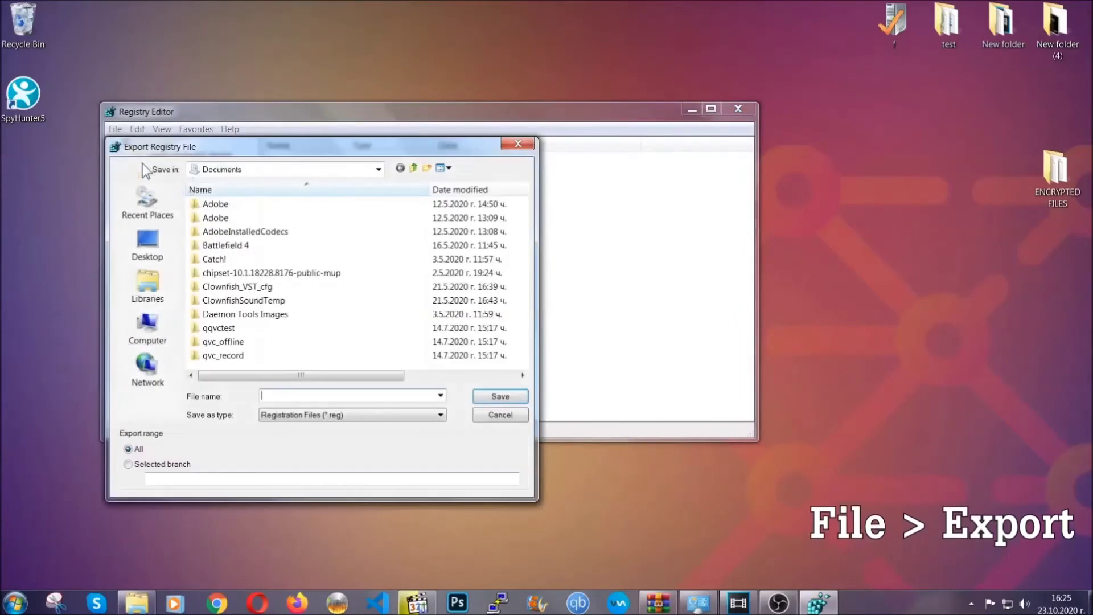
click(145, 242)
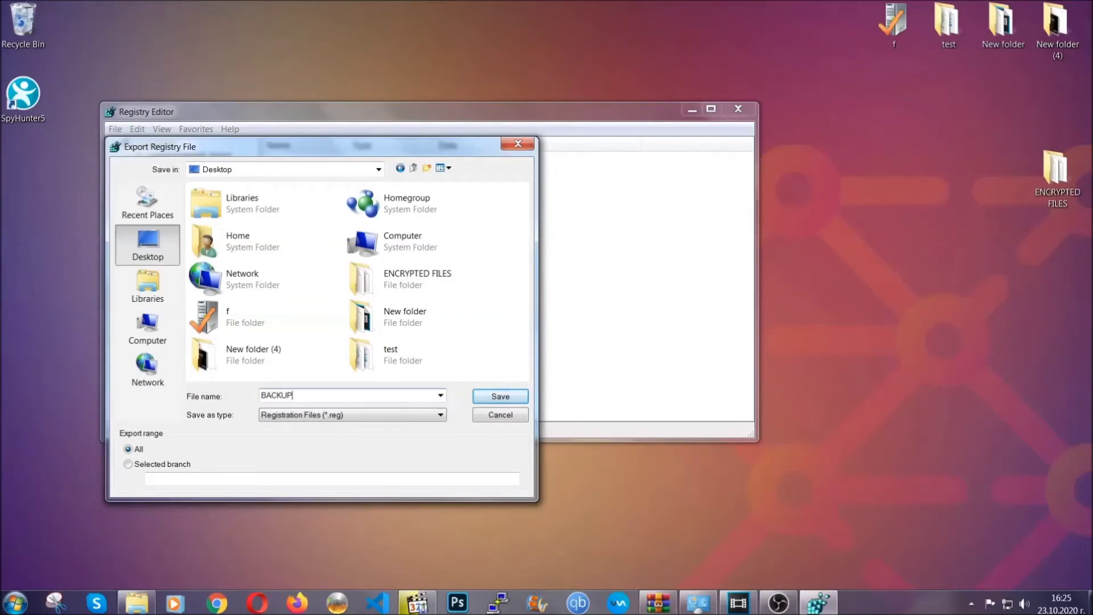
click(493, 398)
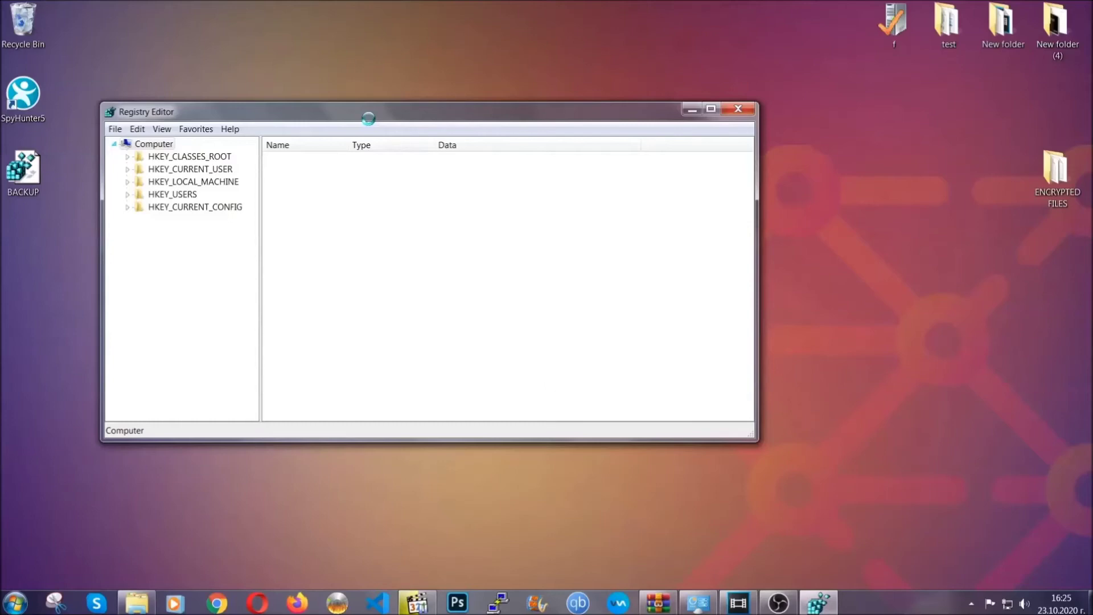
drag(368, 119, 477, 155)
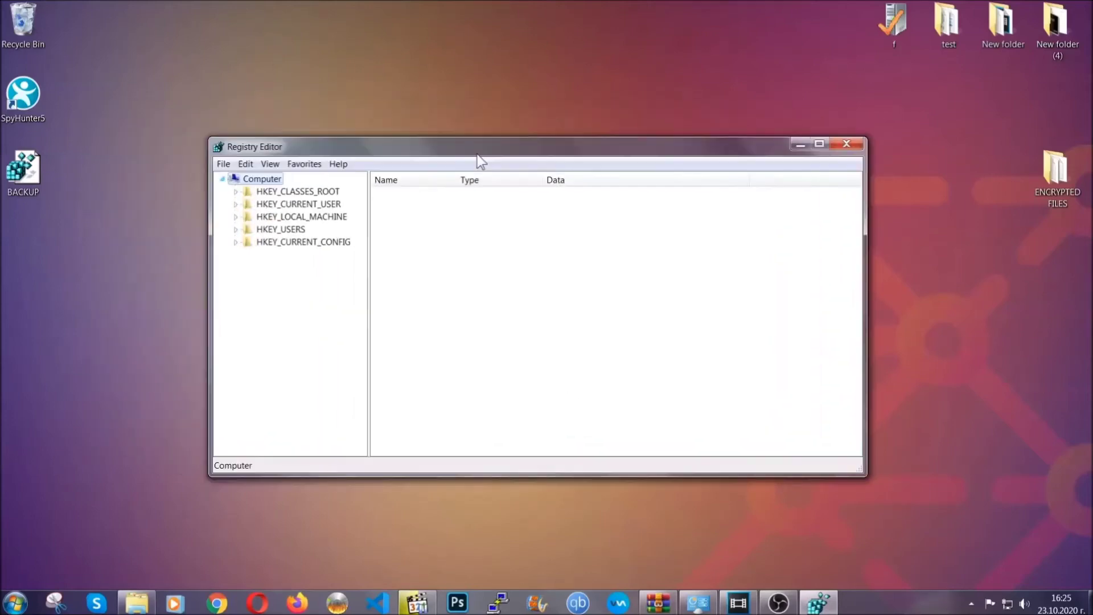
click(222, 165)
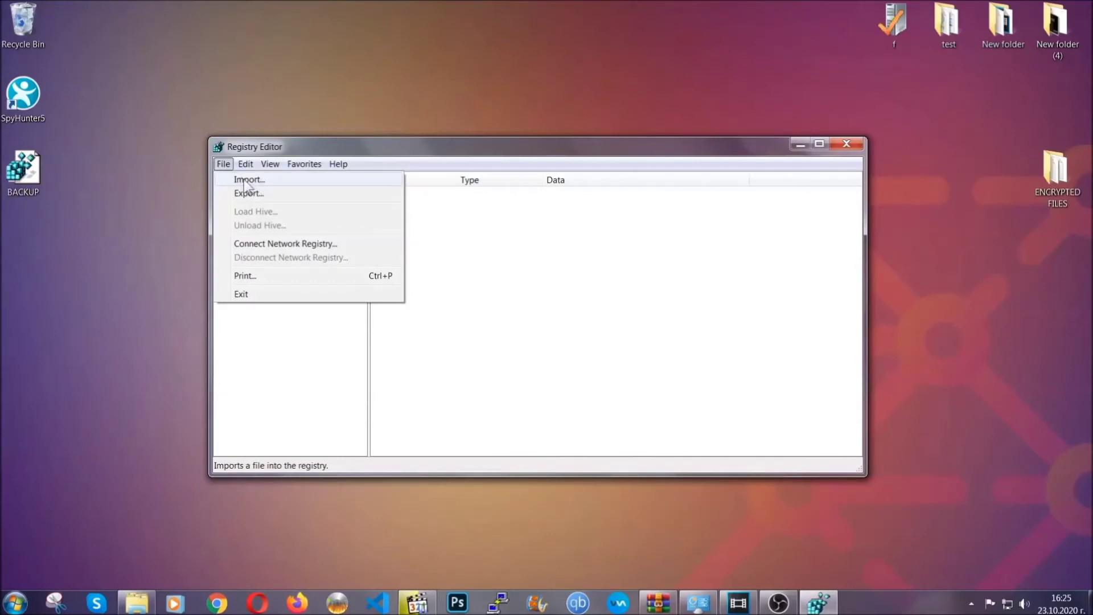
click(224, 165)
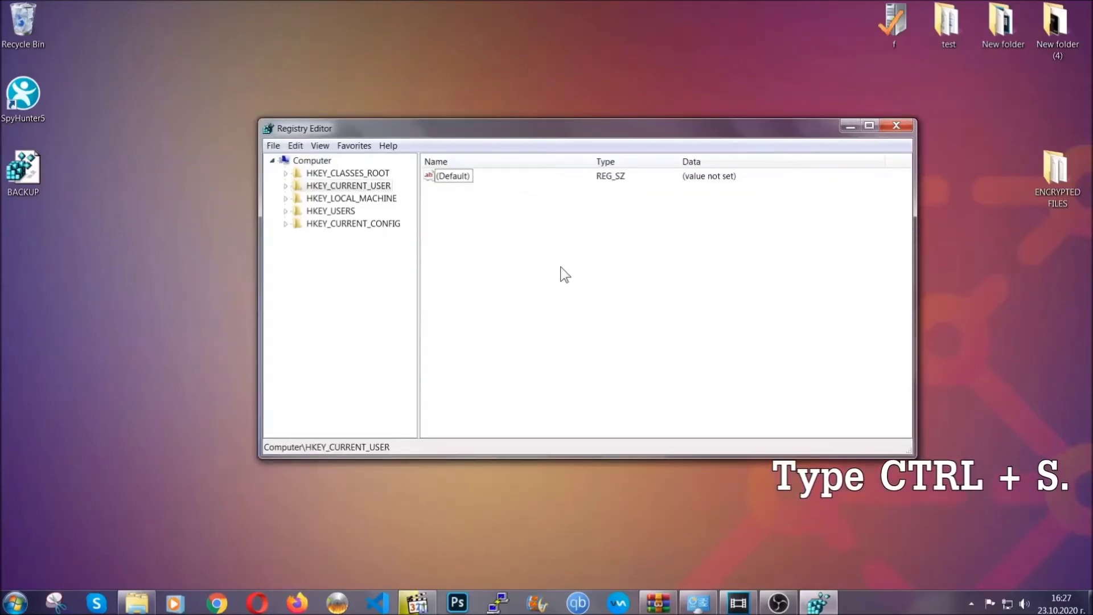
- Find the "RunOnce" key under HKEY_CURRENT_USER and open the neighbouring Run key in CurrentVersion
key(ctrl+f)
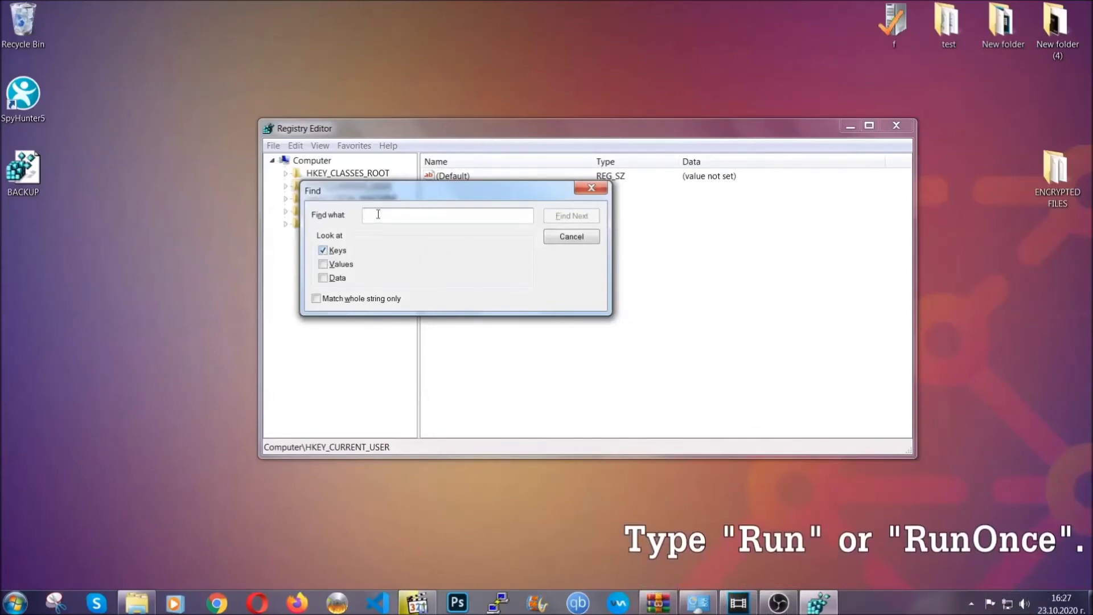
text(RunOnce)
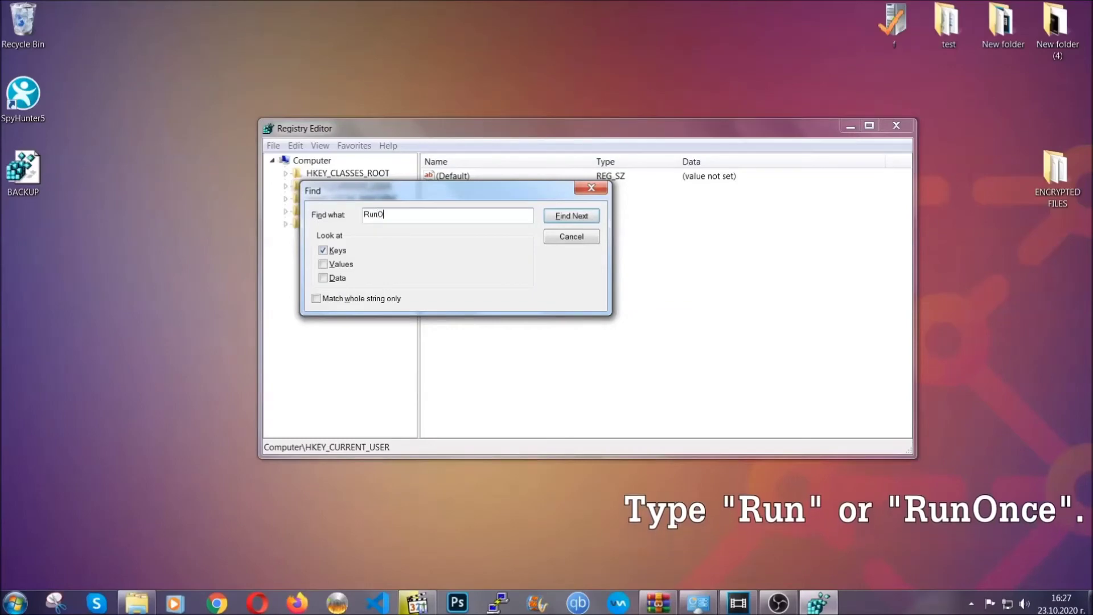
click(585, 220)
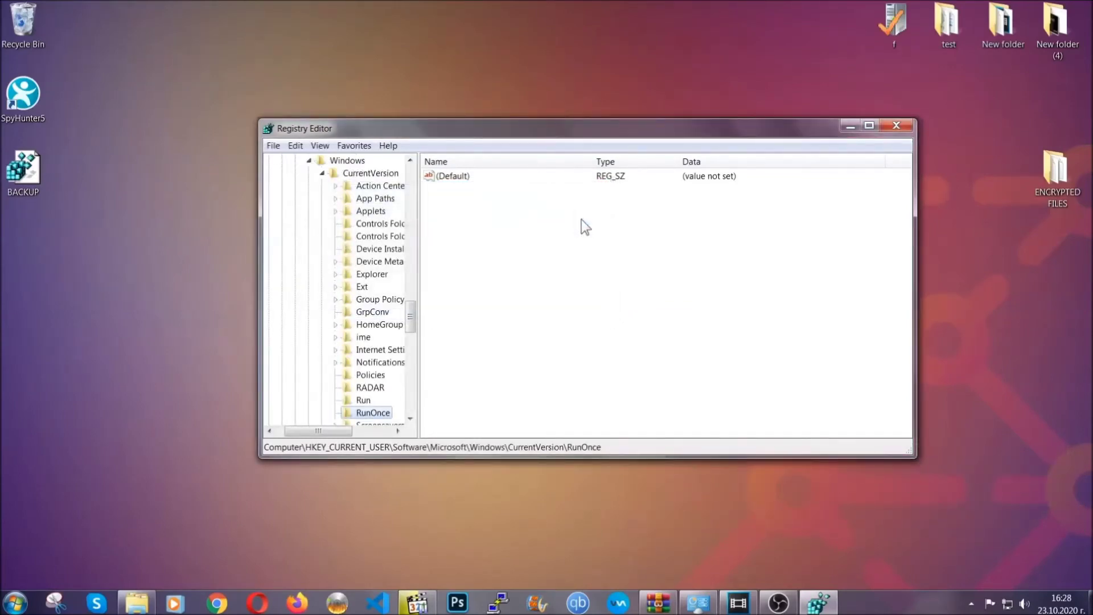
drag(416, 308, 415, 330)
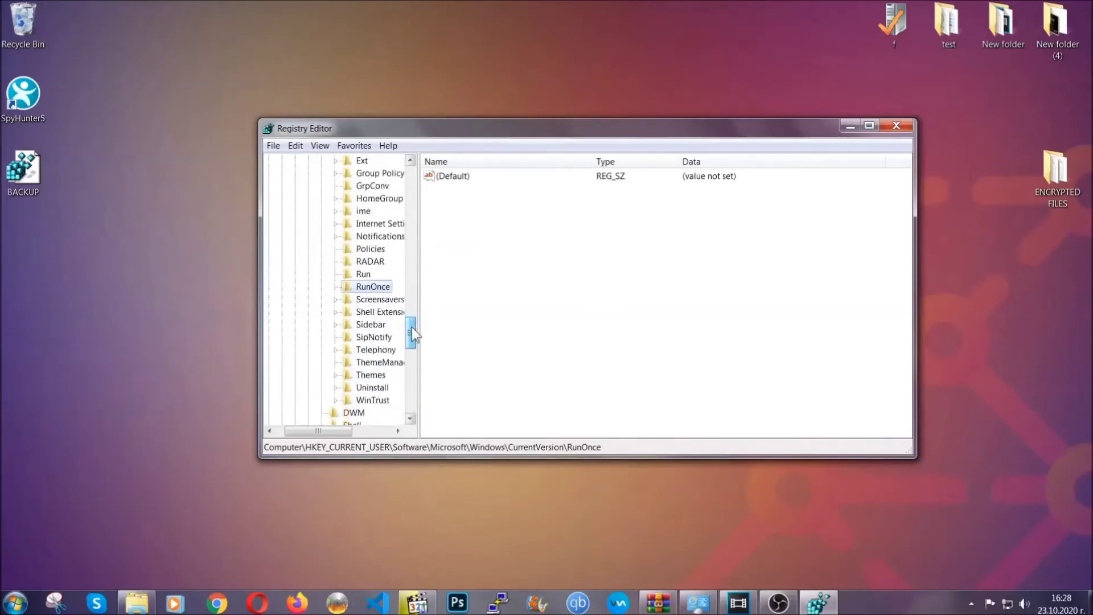
click(363, 274)
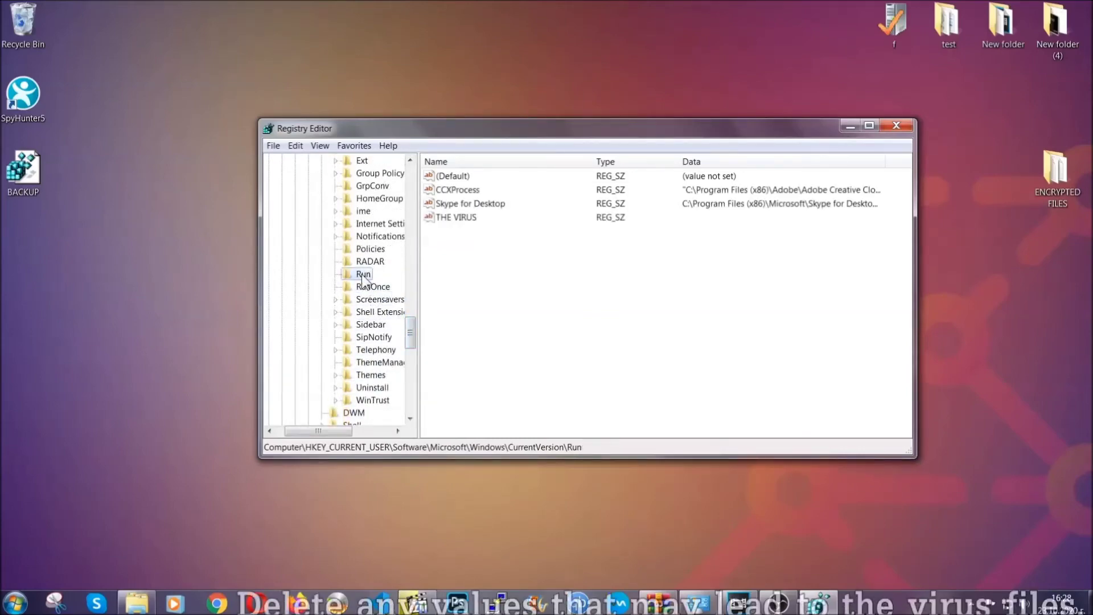
- Delete the value THE VIRUS from the CurrentVersion\Run registry key, accepting permanent removal
click(449, 218)
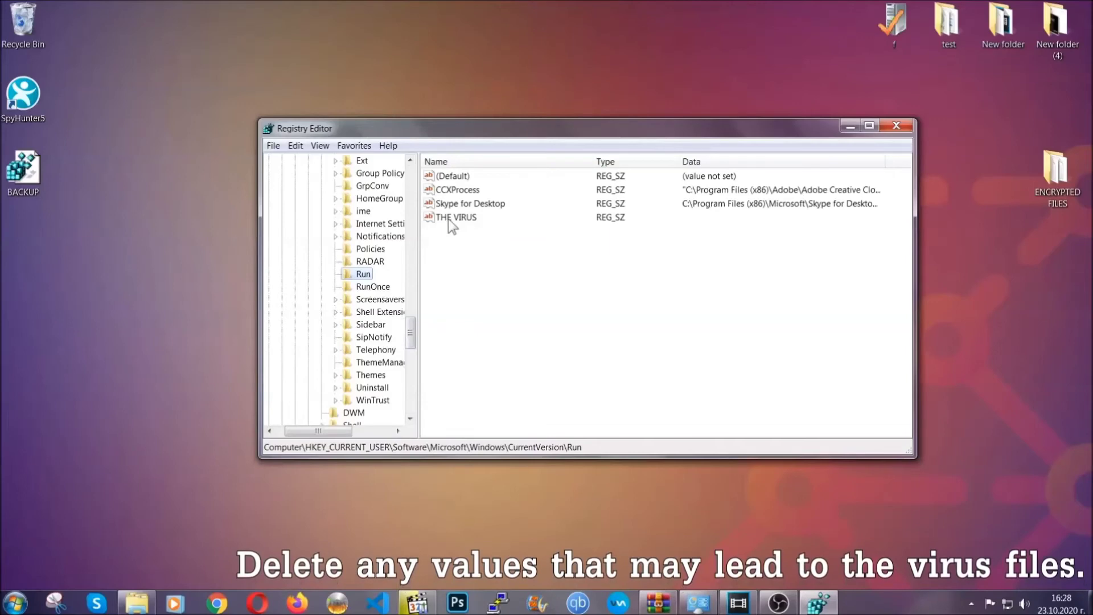
right_click(450, 222)
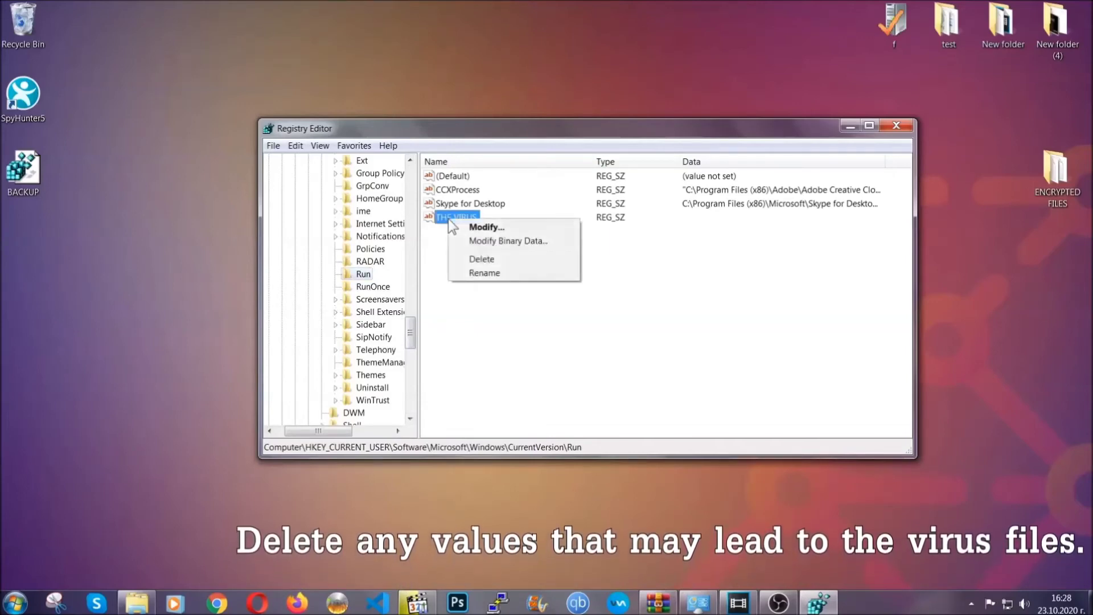
click(476, 259)
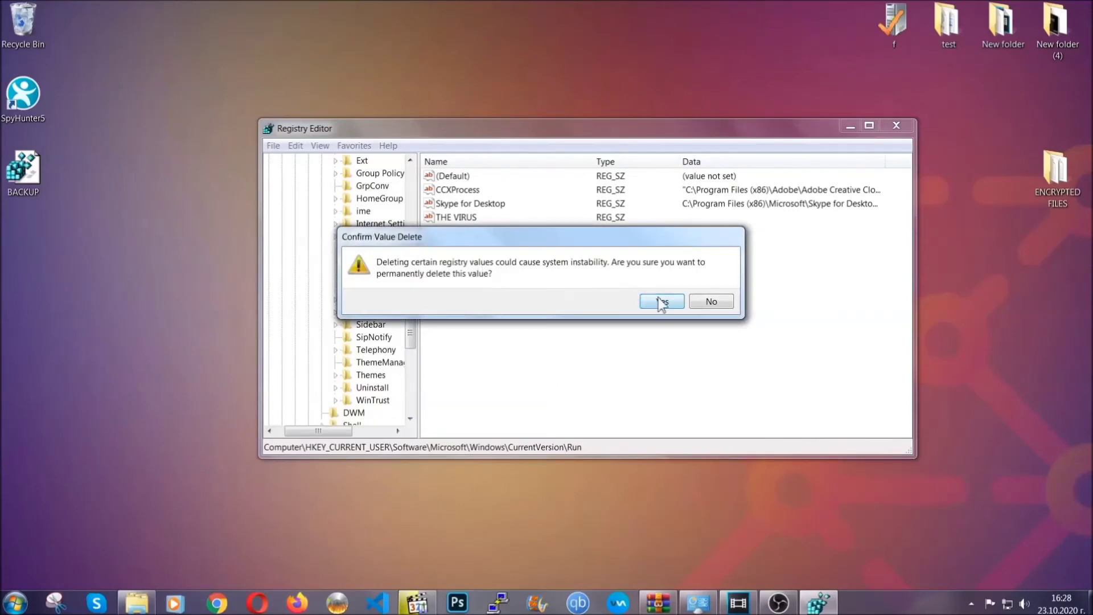
click(662, 302)
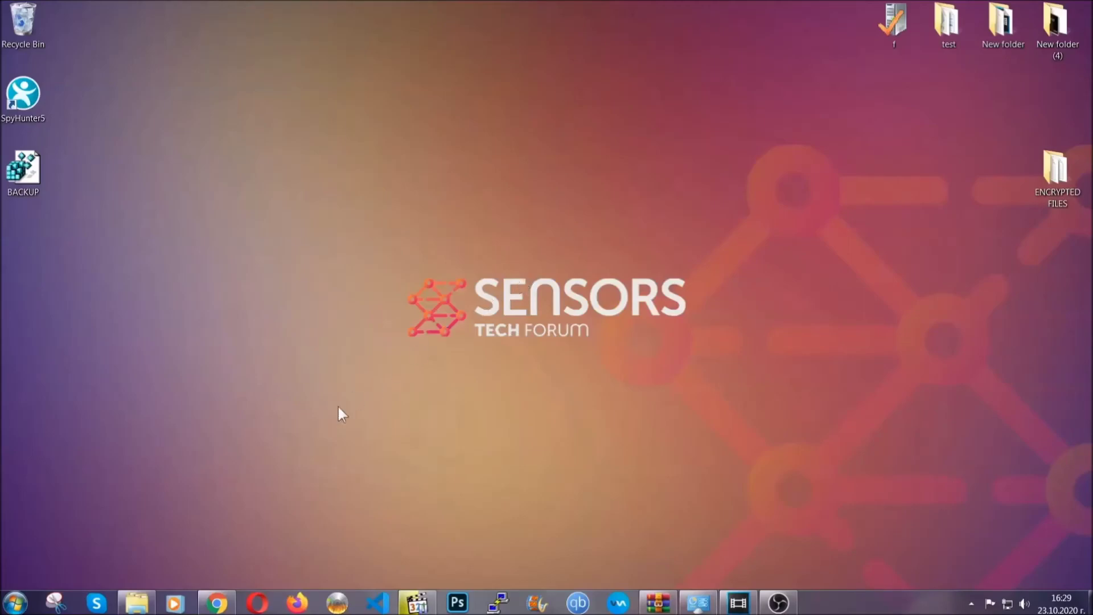
- Switch to Chrome, highlight the address of the article on restoring ransomware-encrypted files, and review its list of recovery methods
click(216, 603)
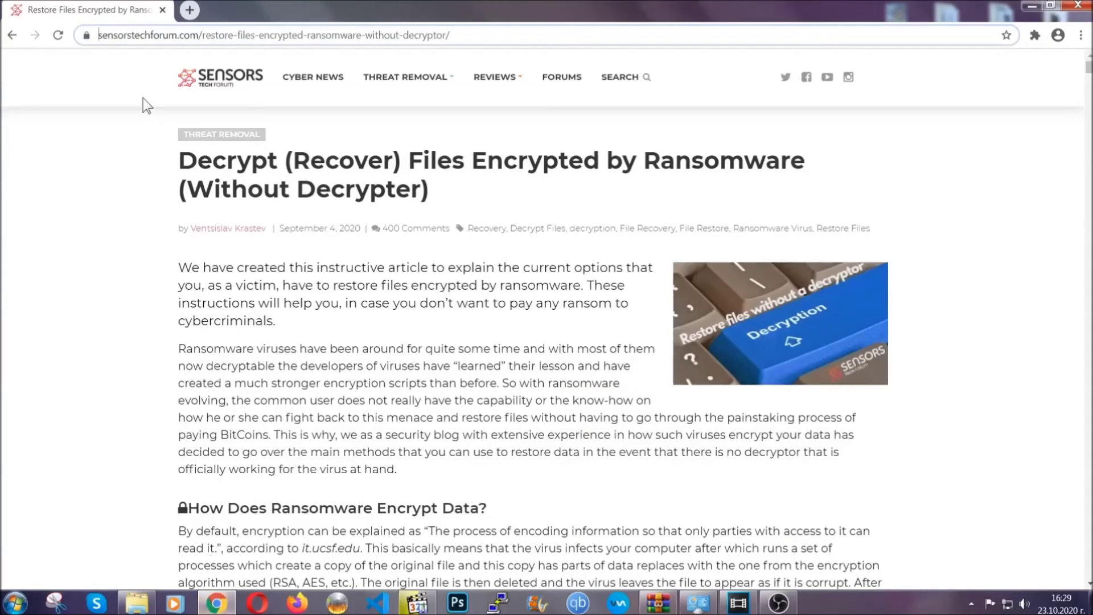
drag(100, 36, 493, 41)
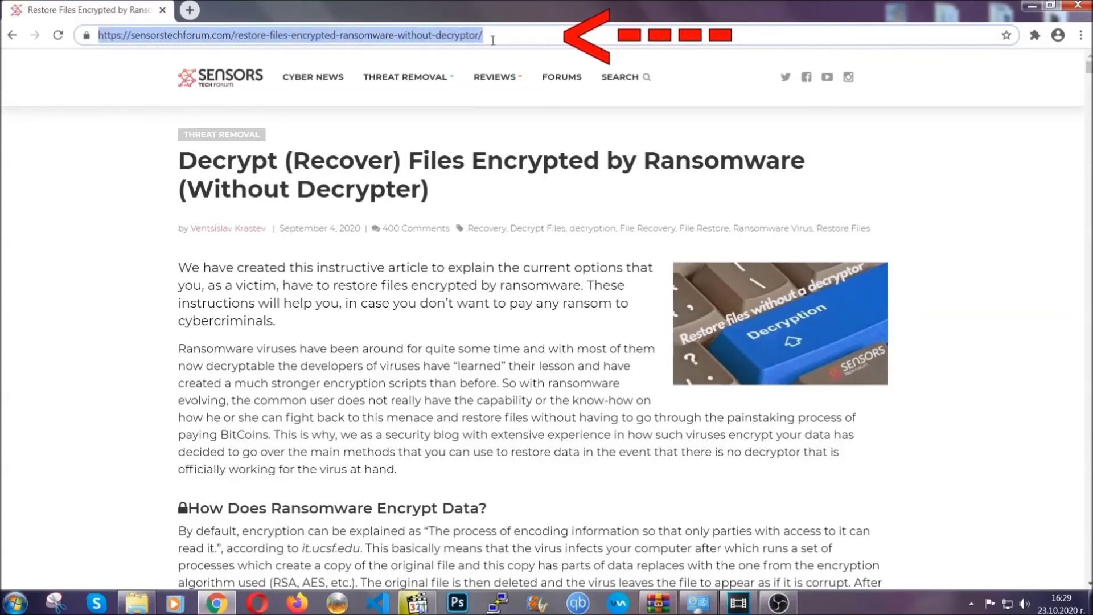
mouse_move(489, 102)
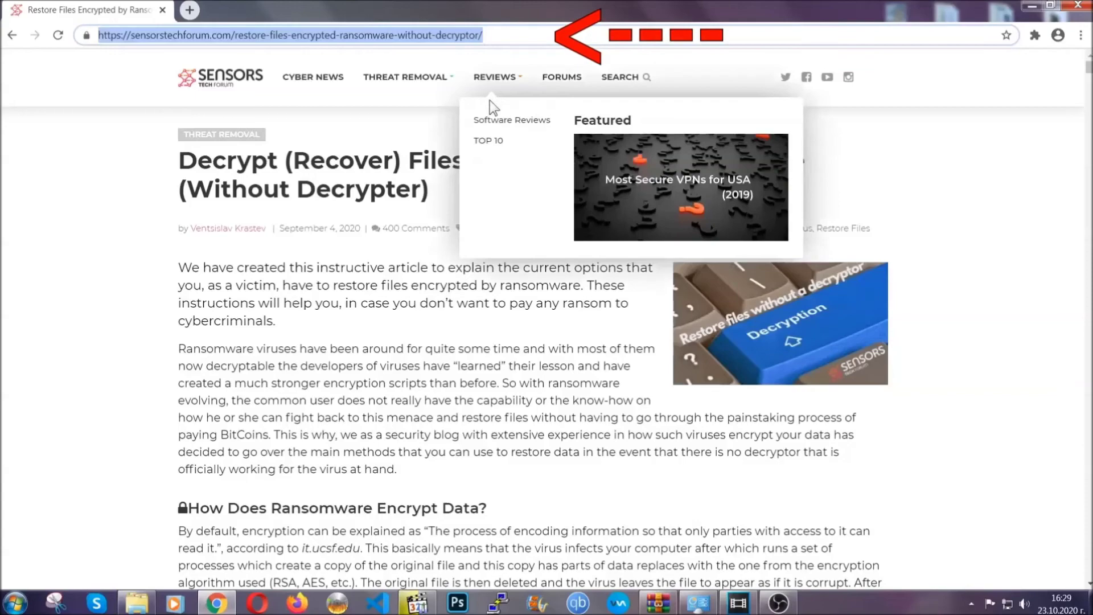
scroll(562, 310, down, 5)
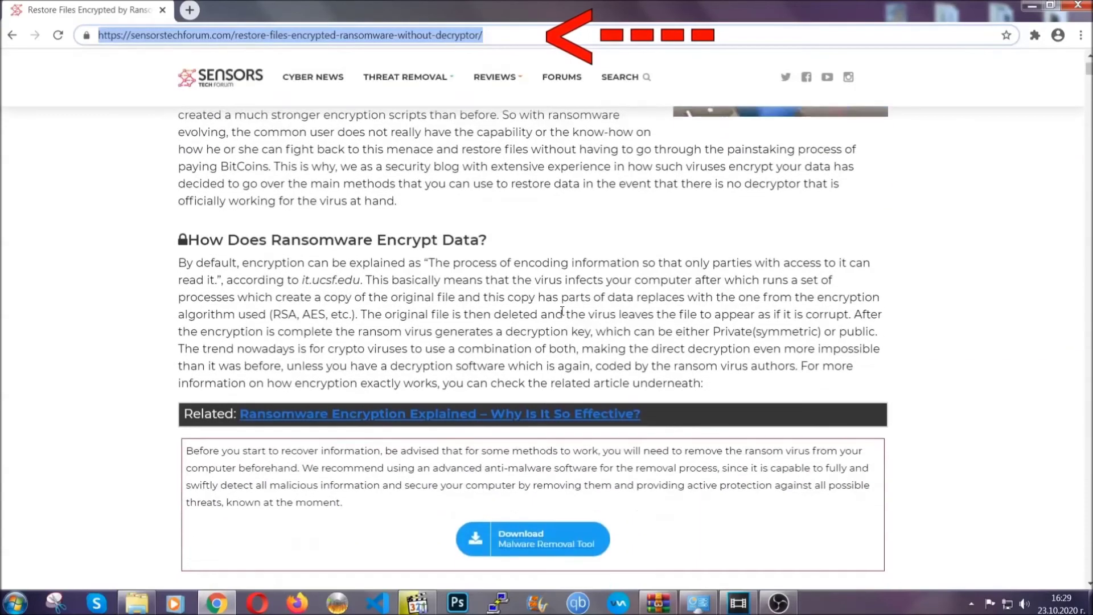
scroll(561, 311, down, 6)
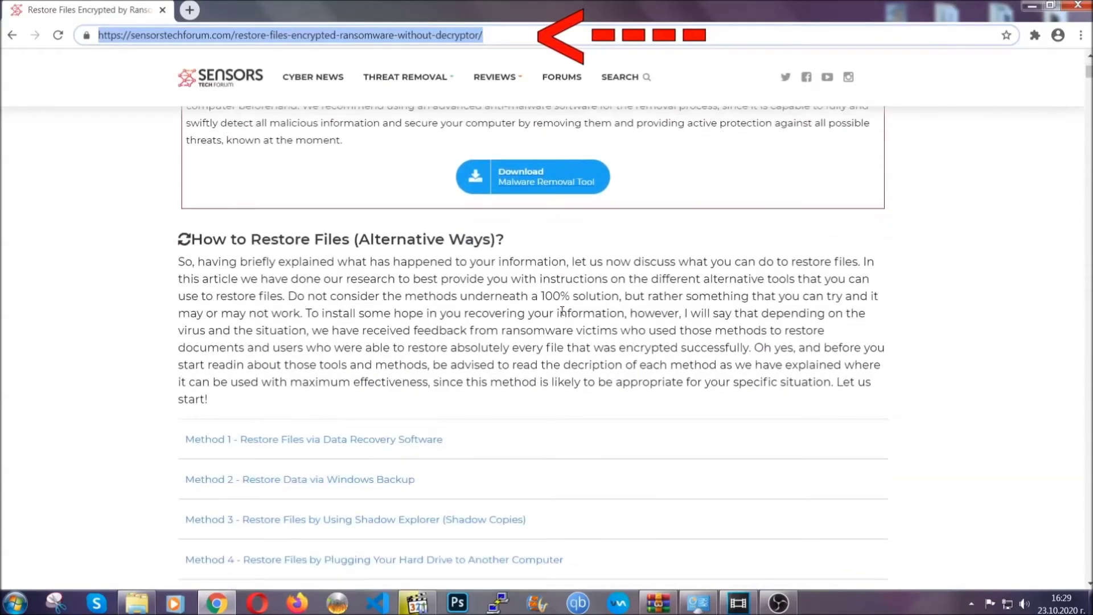
scroll(562, 310, down, 1)
scroll(563, 311, down, 3)
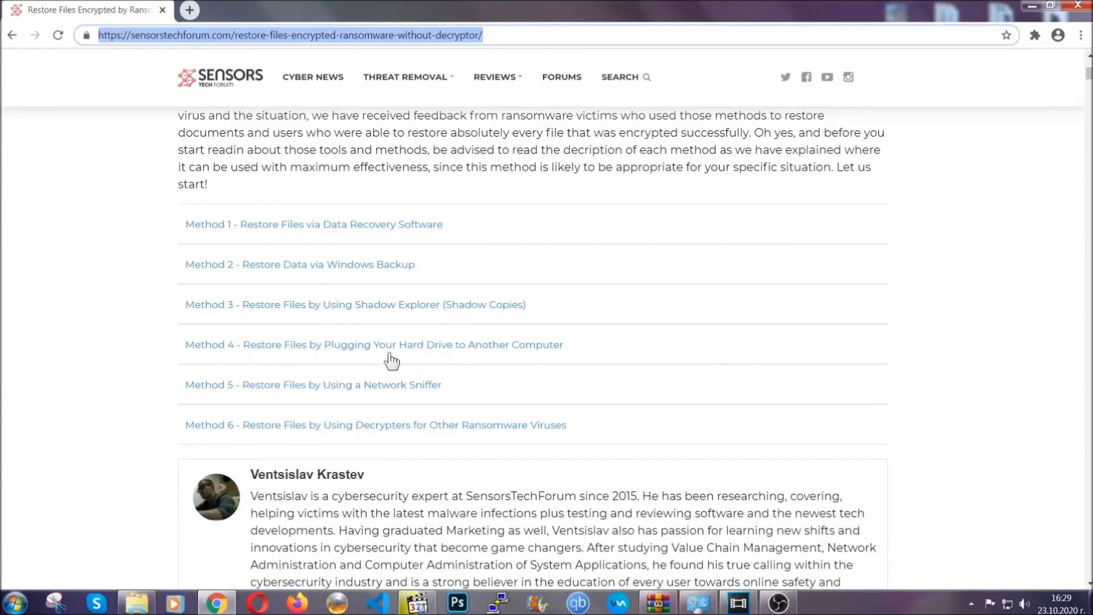
- Expand "Method 2 - Restore Data via Windows Backup" and read its description, appropriate situation and difficulty
click(341, 264)
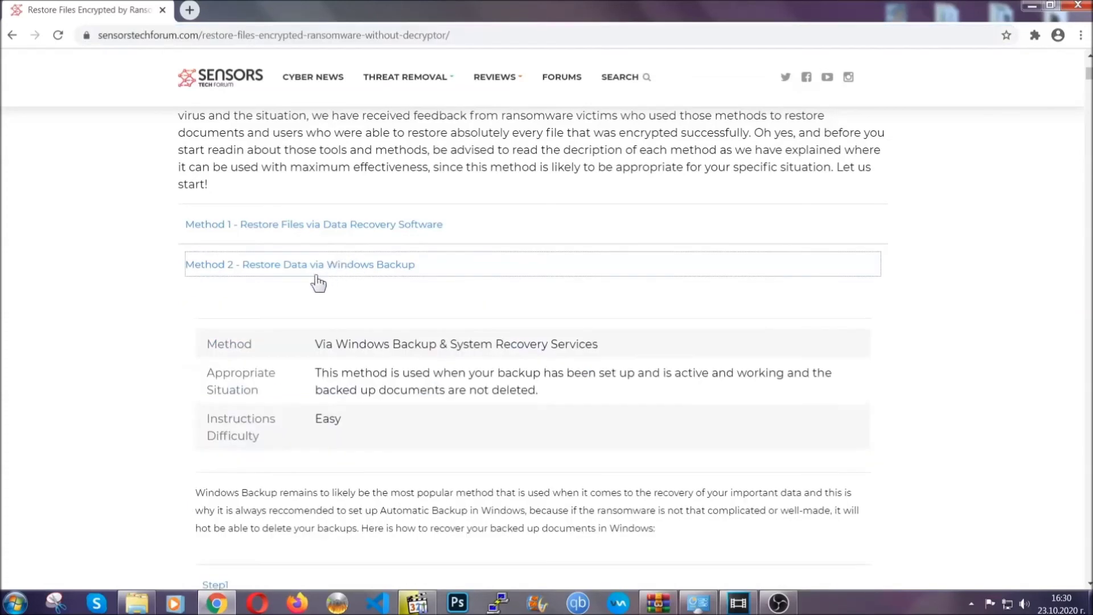
drag(316, 343, 383, 424)
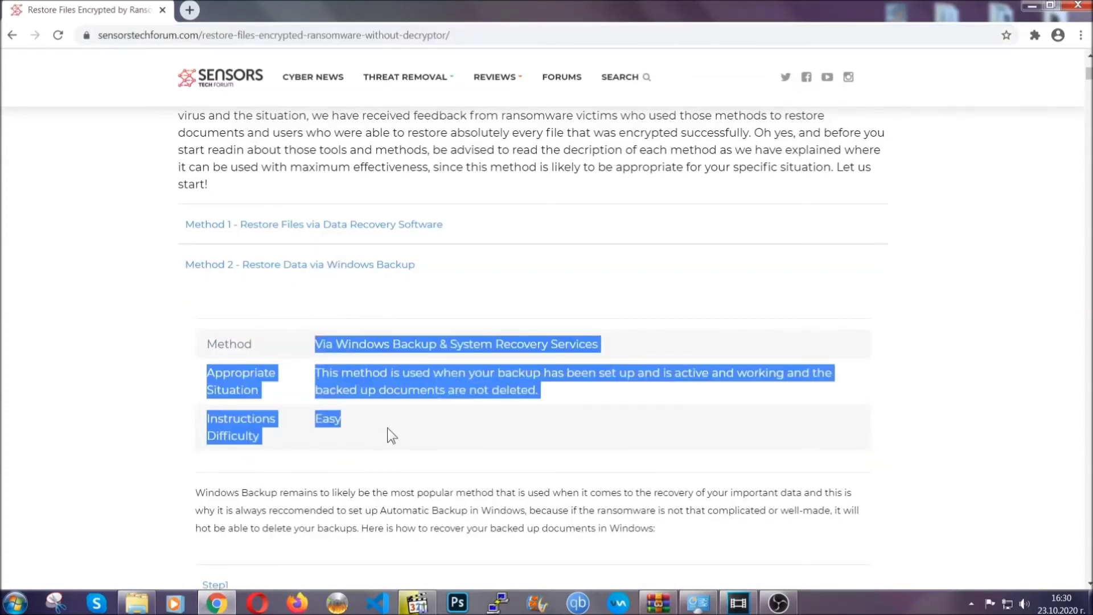
click(386, 428)
scroll(390, 424, down, 3)
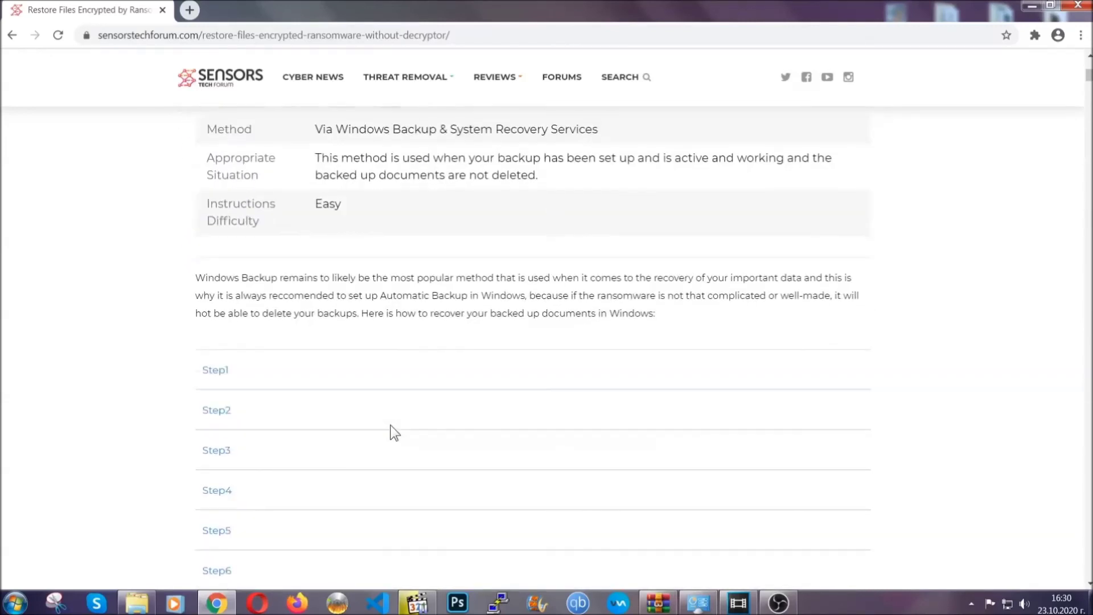
scroll(390, 425, down, 1)
- Expand Step1, Step2 and Step3 of the Windows Backup method and review their instructions
click(224, 300)
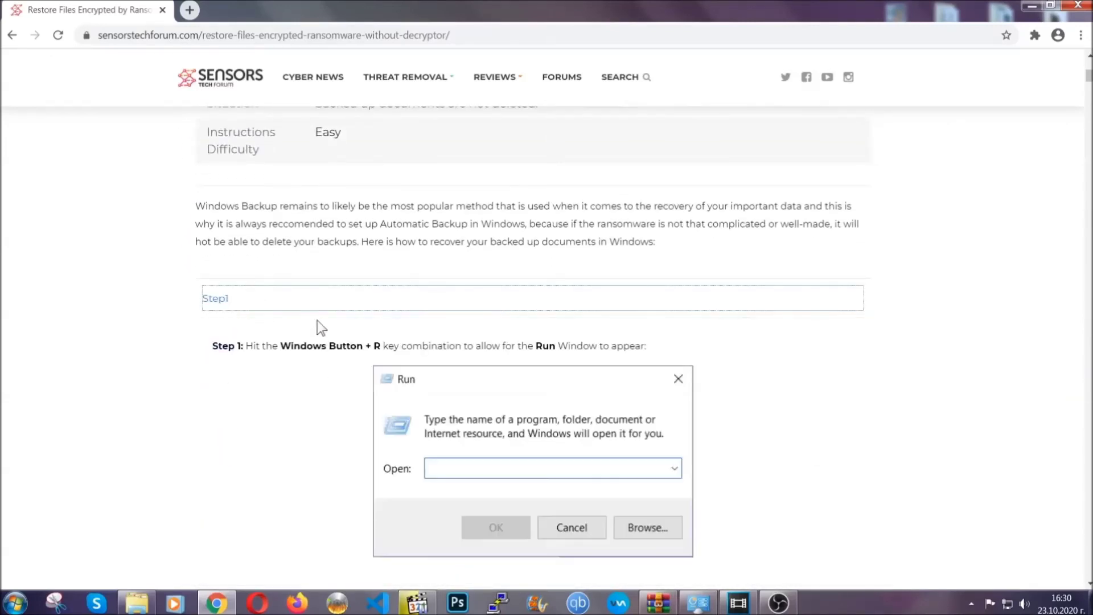
scroll(512, 354, down, 4)
click(255, 354)
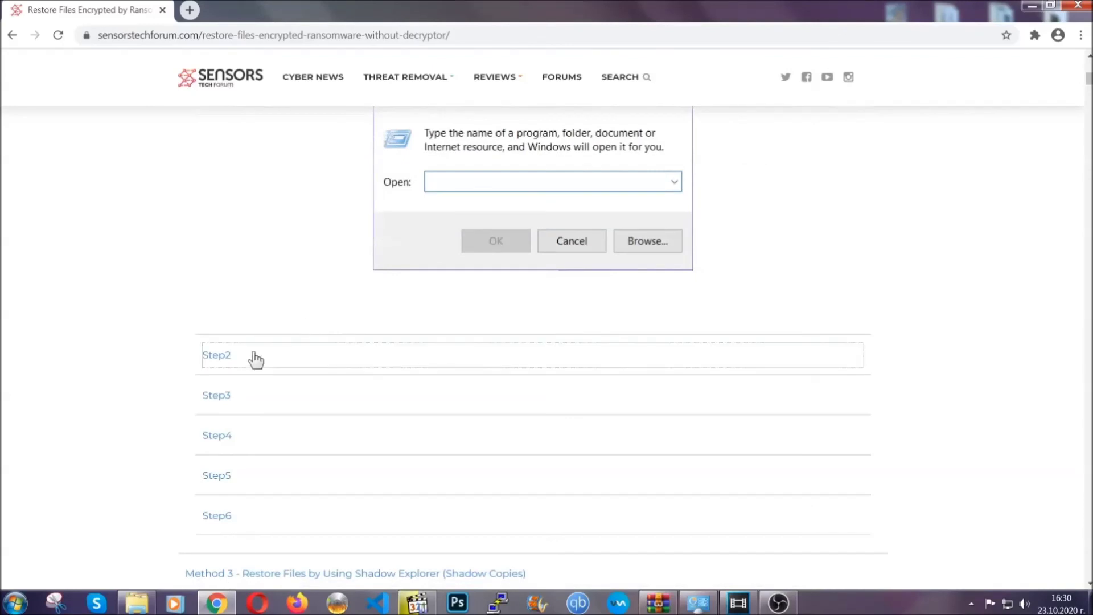
scroll(490, 360, down, 4)
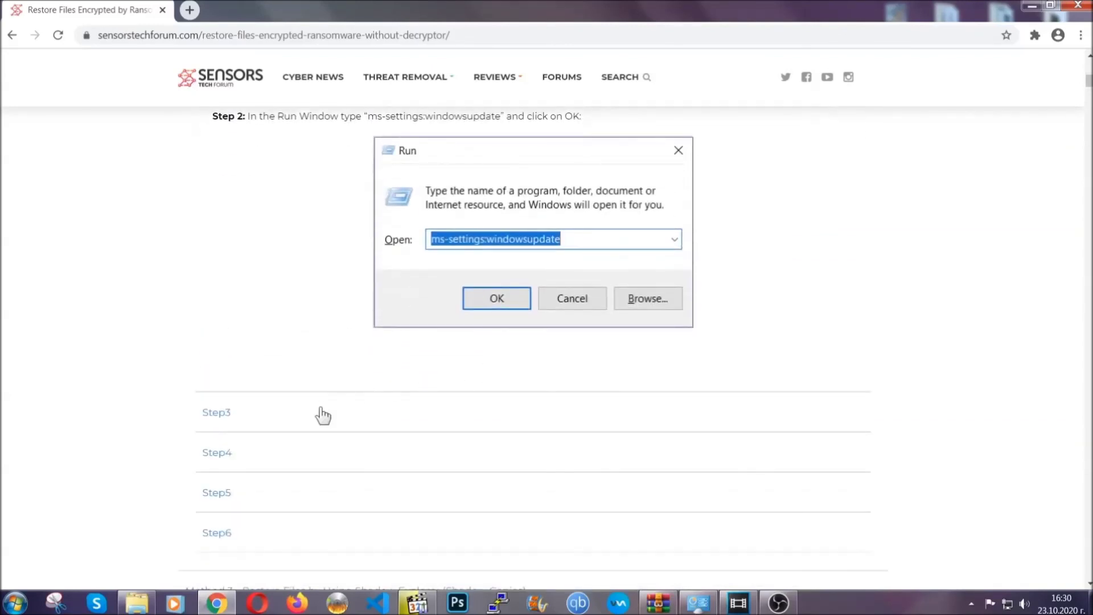
click(323, 414)
scroll(483, 388, down, 3)
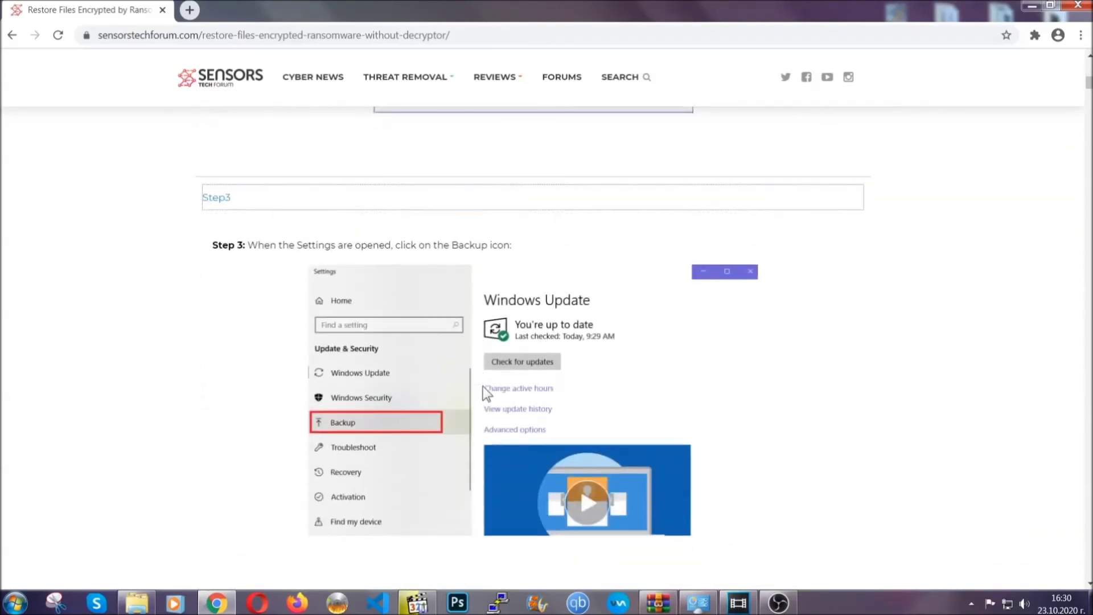
scroll(483, 388, down, 2)
scroll(480, 388, down, 2)
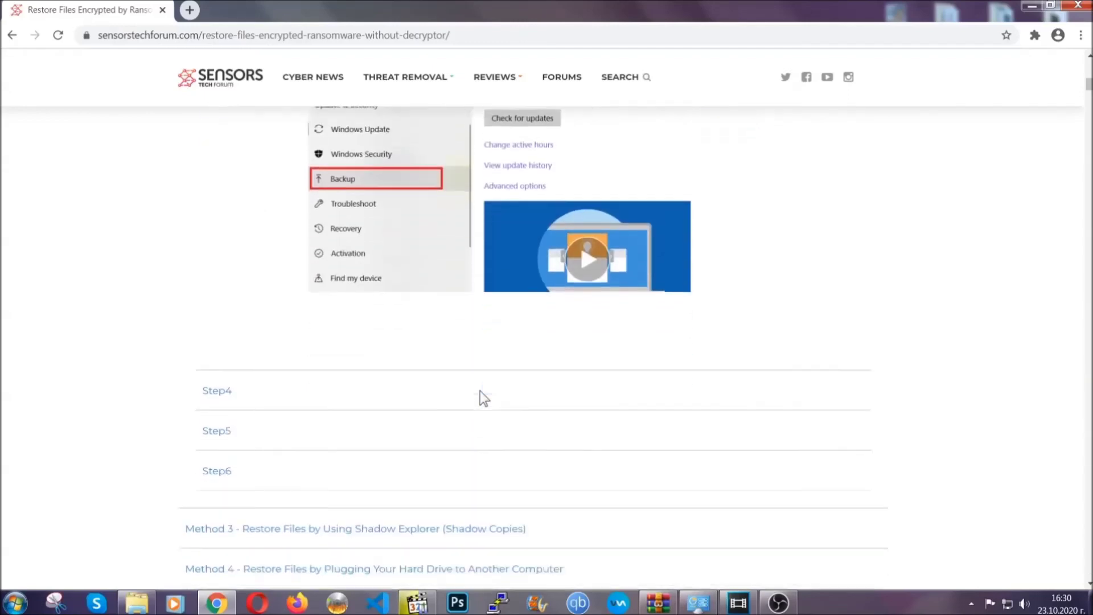
- Skim the remaining recovery methods, return to the beginning of the article and minimize the browser
scroll(480, 390, down, 8)
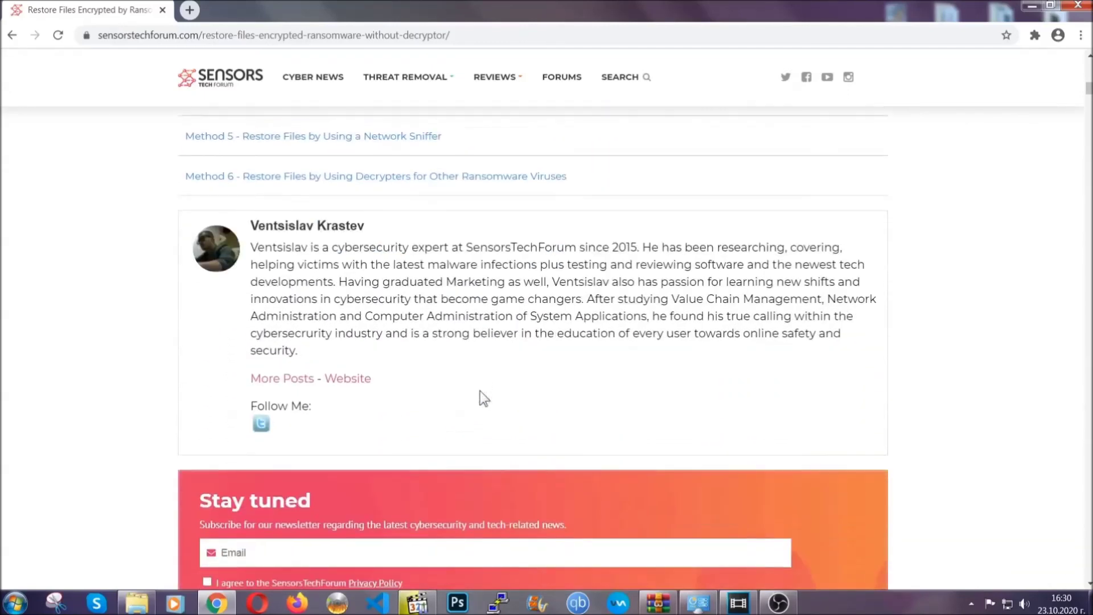
scroll(480, 390, up, 20)
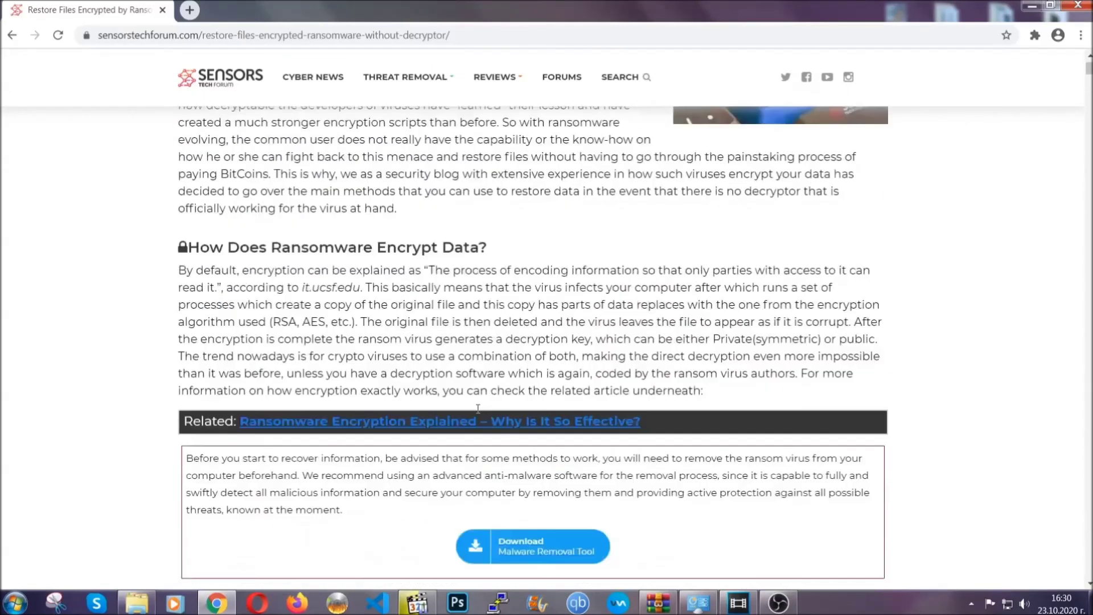
scroll(478, 405, up, 5)
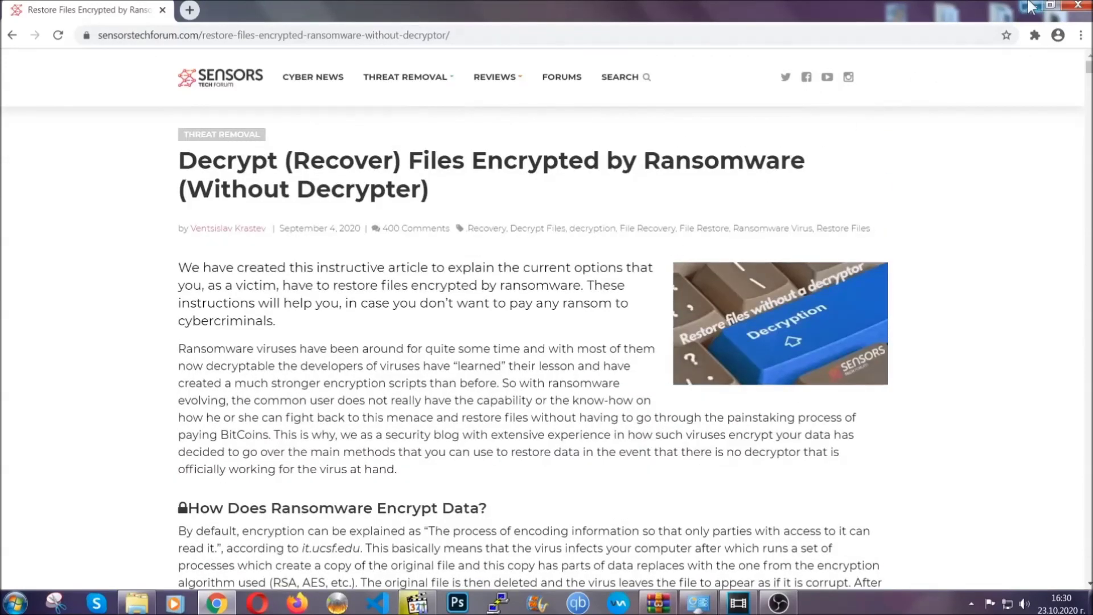
click(1030, 5)
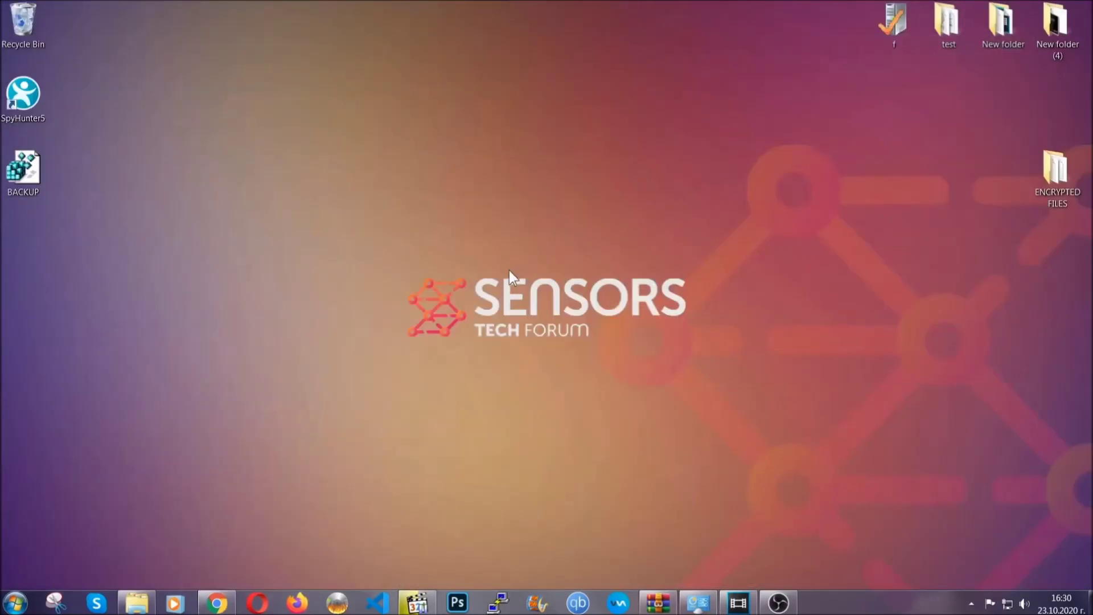